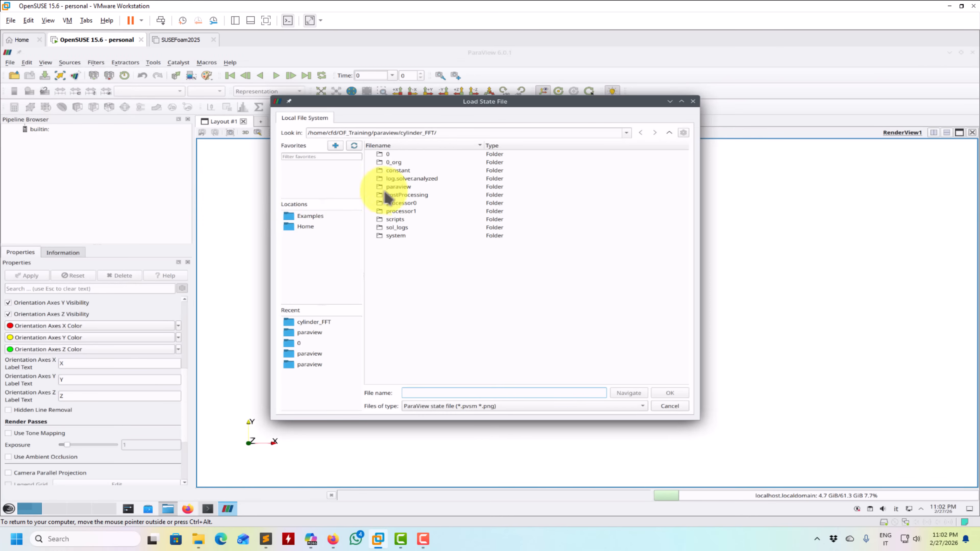
- Load the saved state state4.pvsm from the paraview folder, using the option to choose the data file names
double_click(404, 203)
left_click(469, 192)
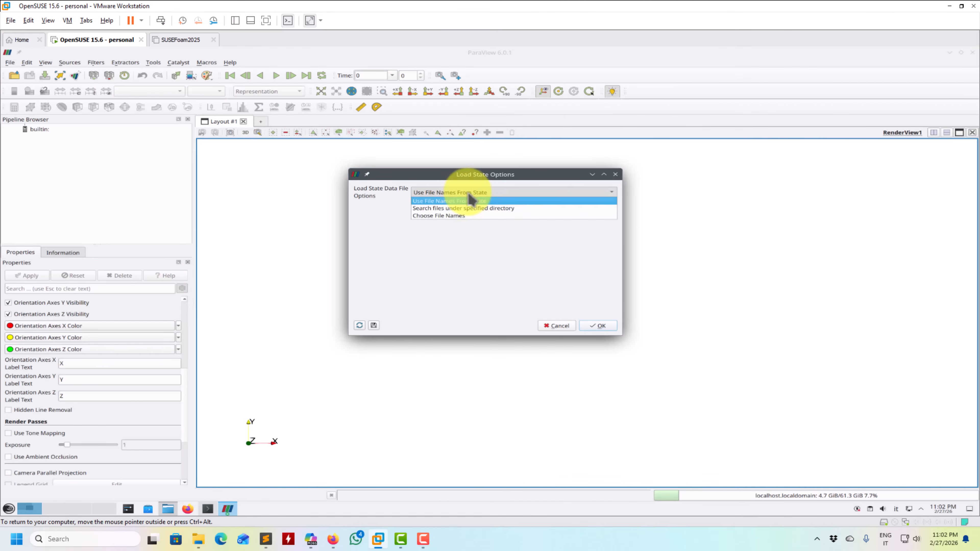
left_click(442, 216)
left_click(597, 327)
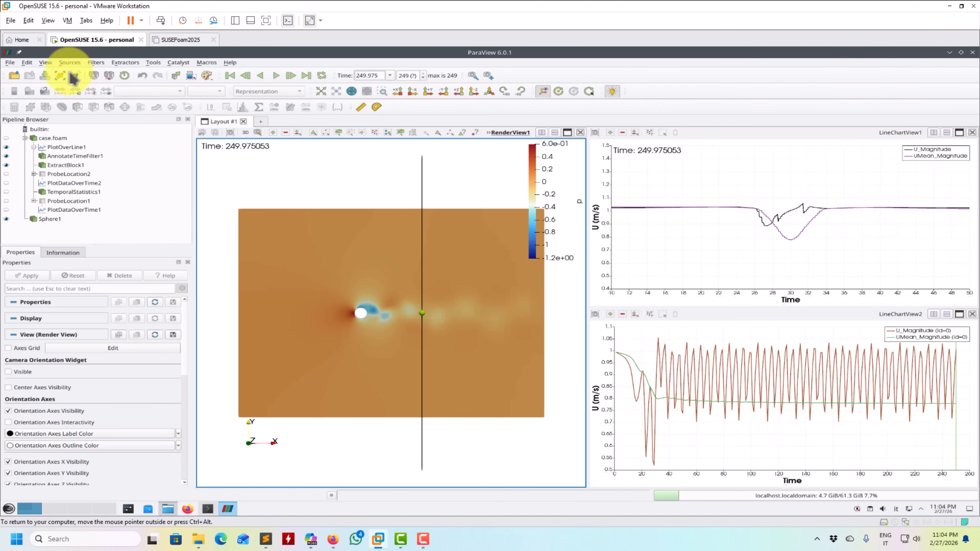
- Reset the session to clear the loaded pipeline and its views
left_click(26, 63)
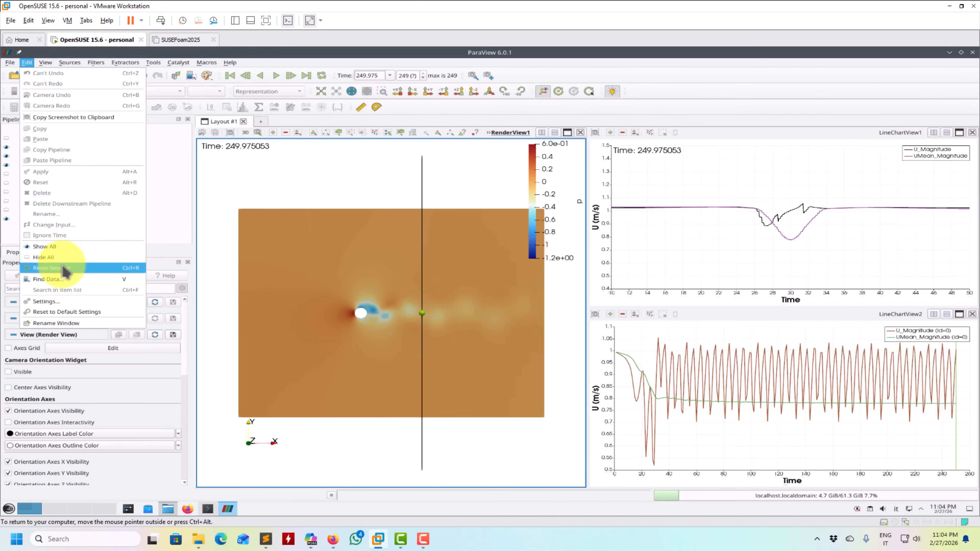
left_click(64, 272)
left_click(513, 281)
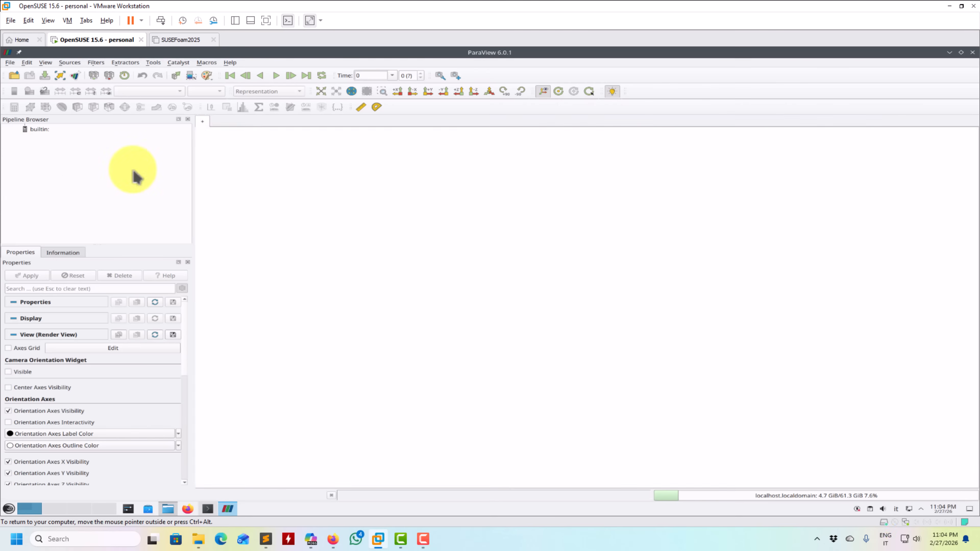
- Open case.foam from the cylinder_FFT folder and load it as a Decomposed Case
left_click(10, 63)
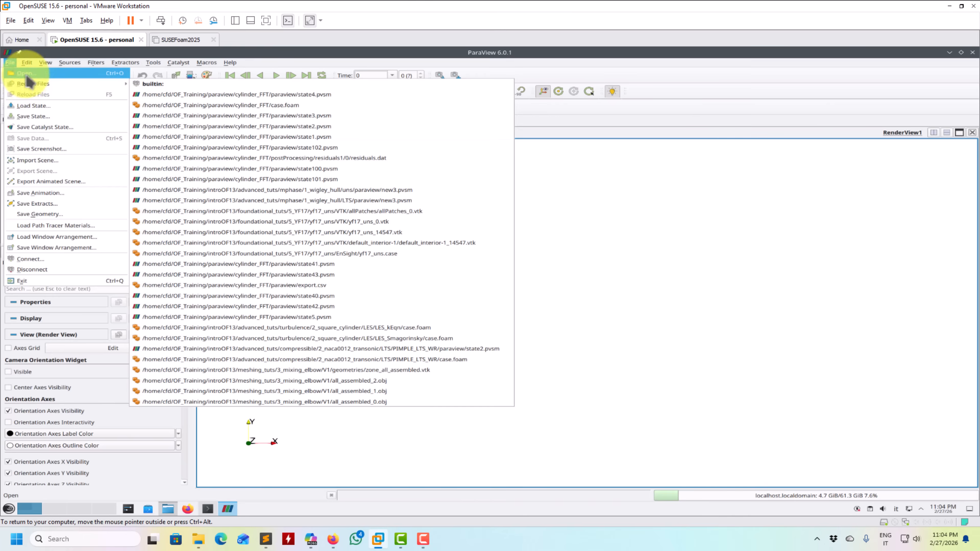
left_click(26, 73)
left_click(655, 132)
double_click(416, 236)
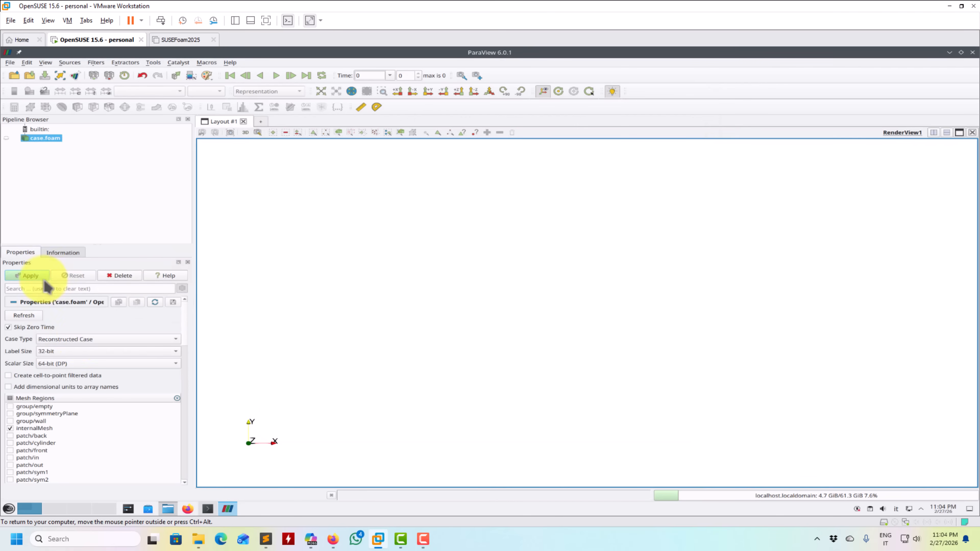
left_click(83, 339)
left_click(48, 355)
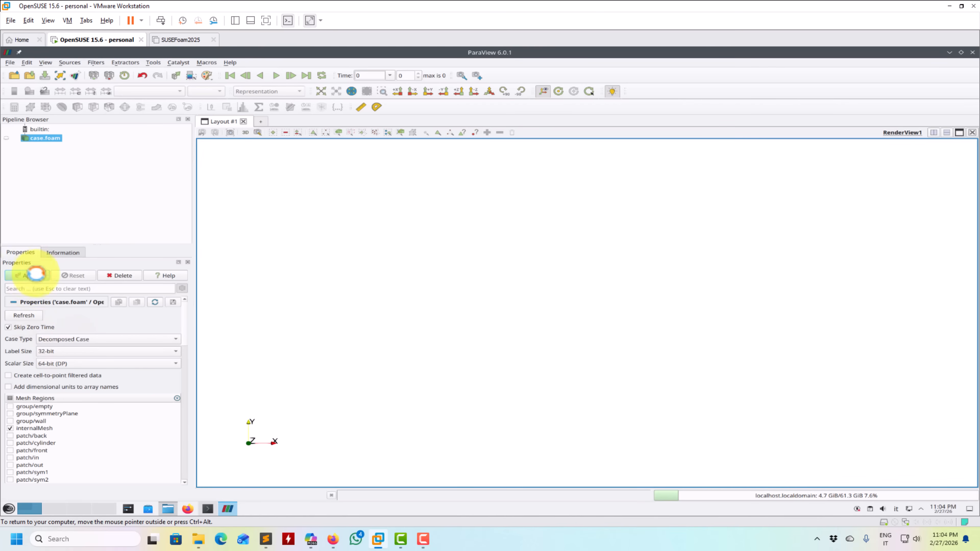
left_click(31, 275)
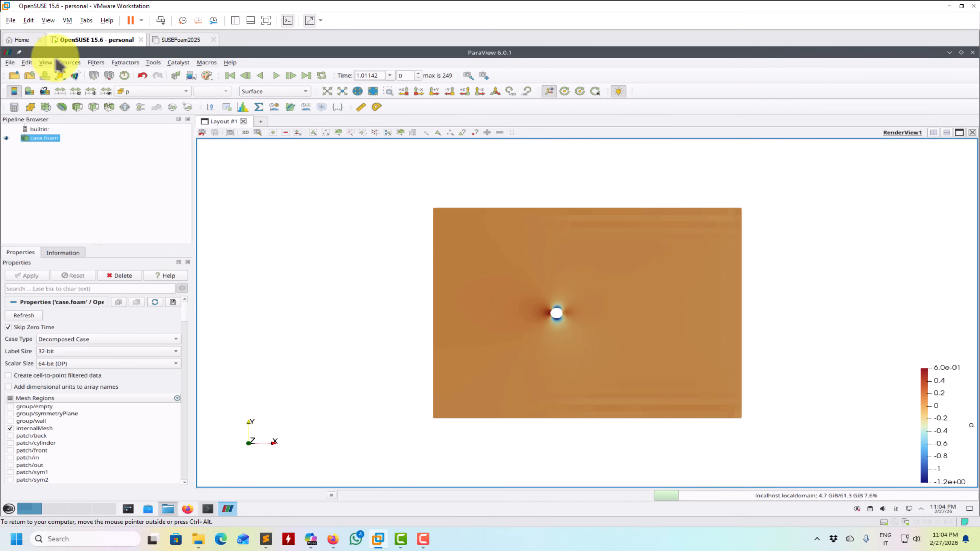
- Add an Annotate Time Filter to case.foam and apply it with its default format
left_click(96, 62)
mouse_move(110, 95)
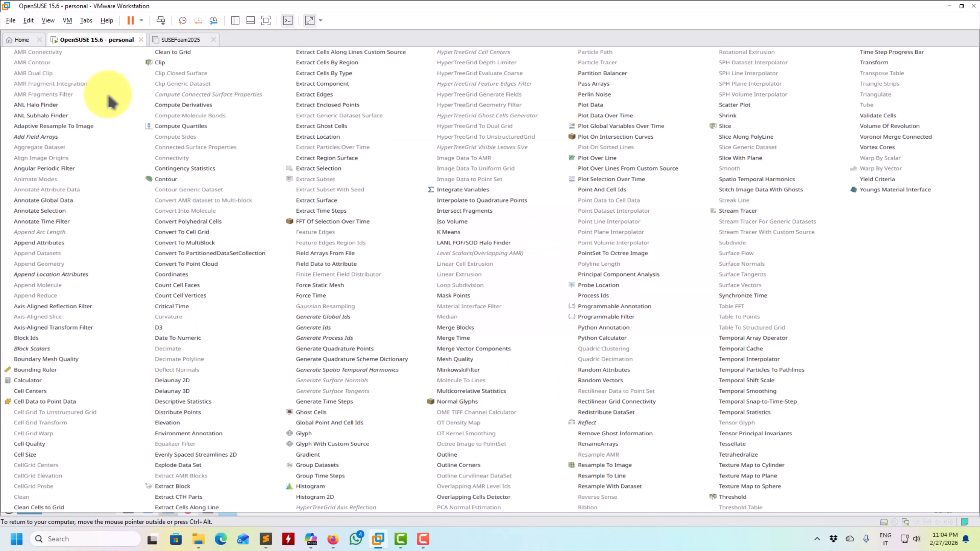
left_click(73, 221)
left_click(35, 276)
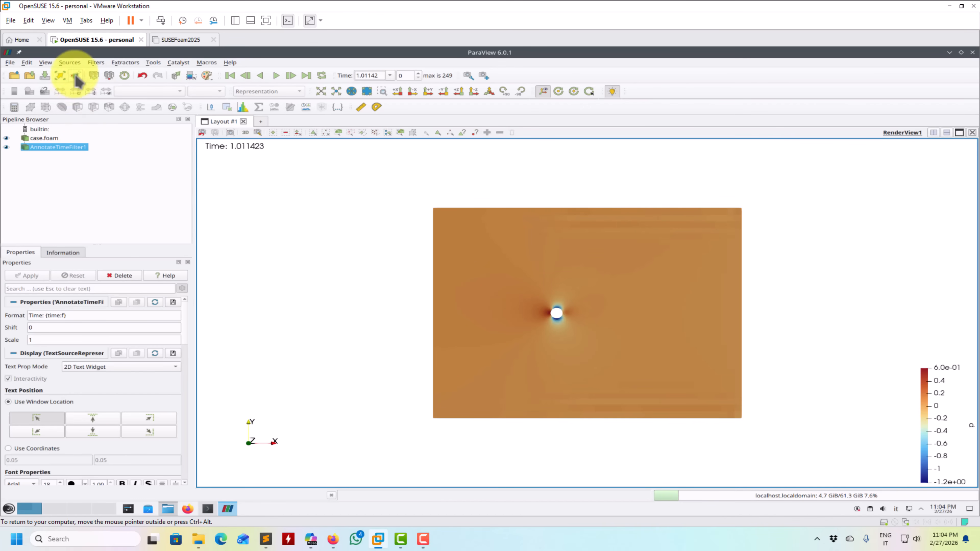
- Create a Sphere source with its center at (5, 0, 1) and the default radius
left_click(69, 63)
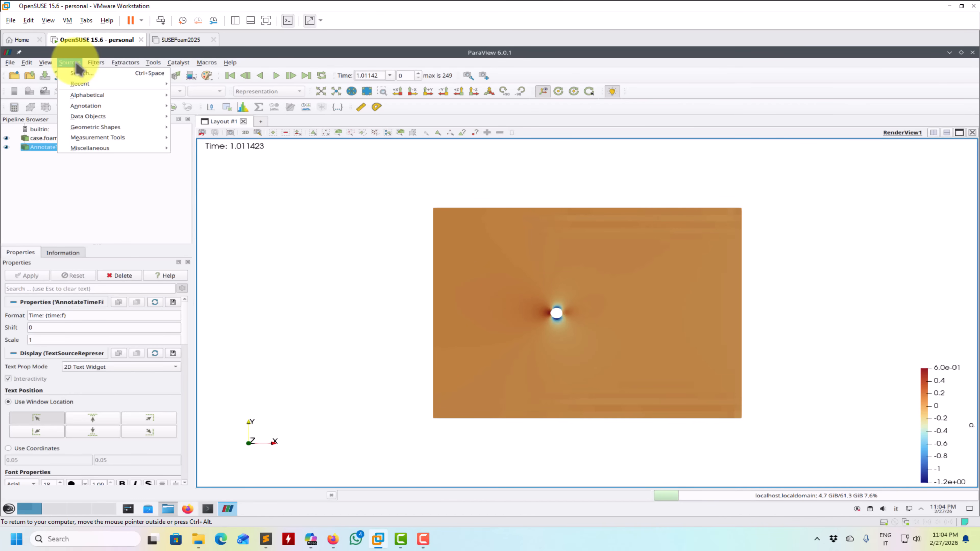
mouse_move(89, 94)
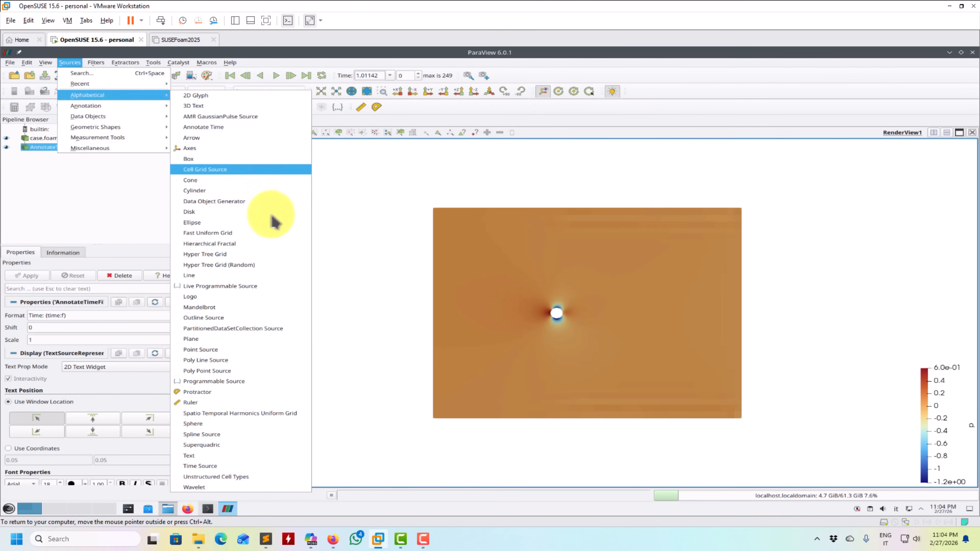
left_click(236, 424)
double_click(81, 316)
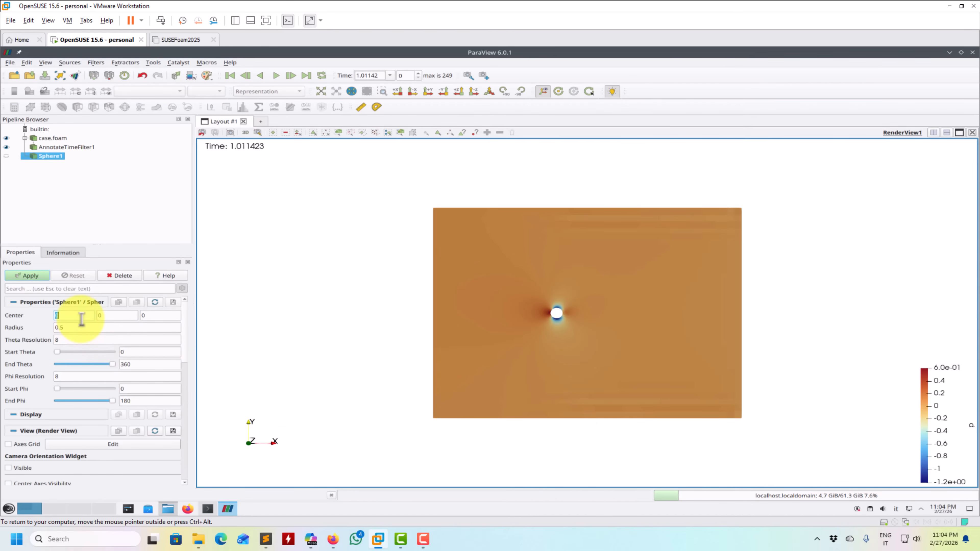
type("5")
double_click(158, 316)
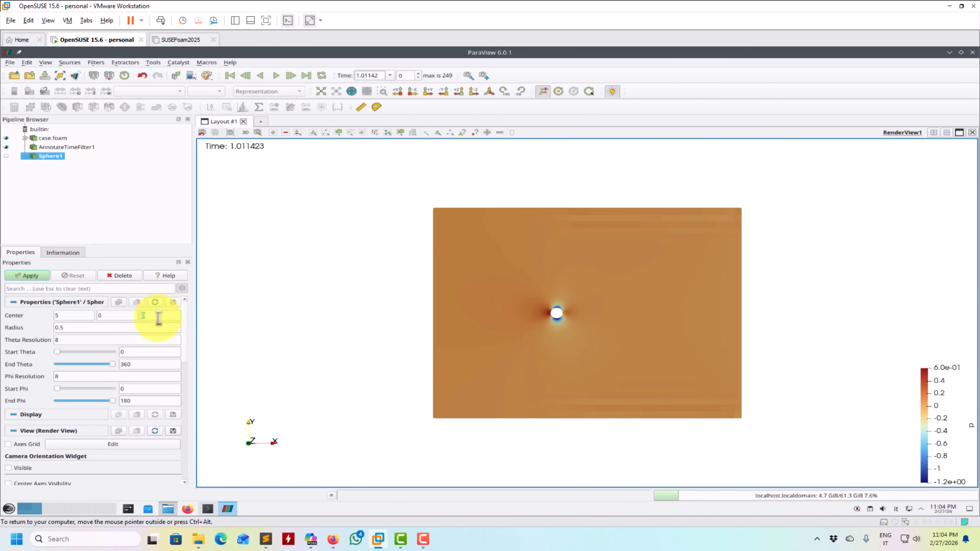
type("1")
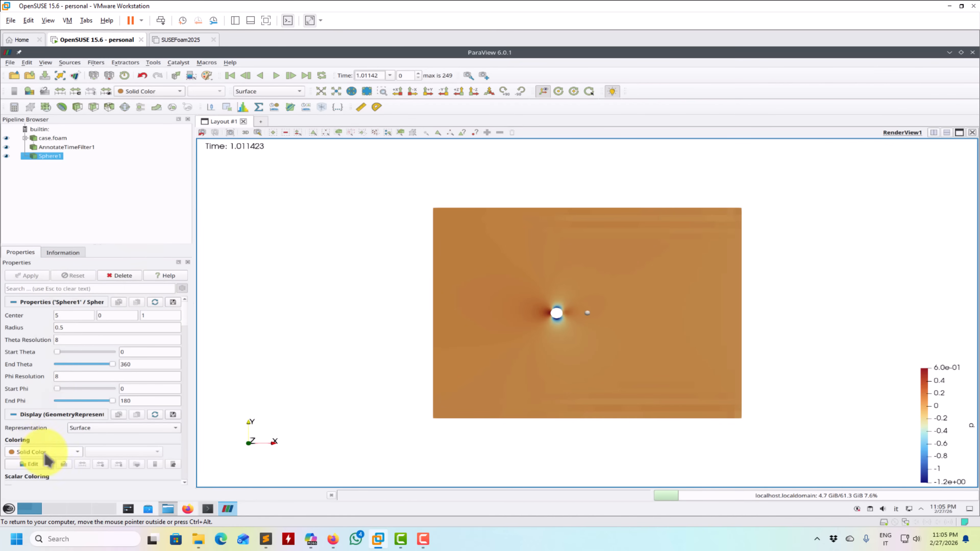
- Set the sphere's solid color to green, #00ff00
left_click(43, 463)
left_click(452, 196)
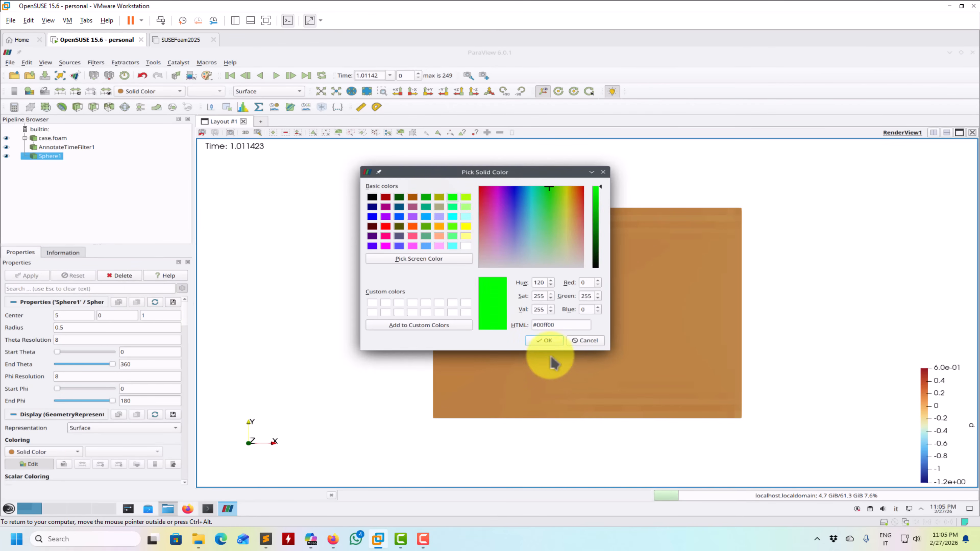
left_click(543, 339)
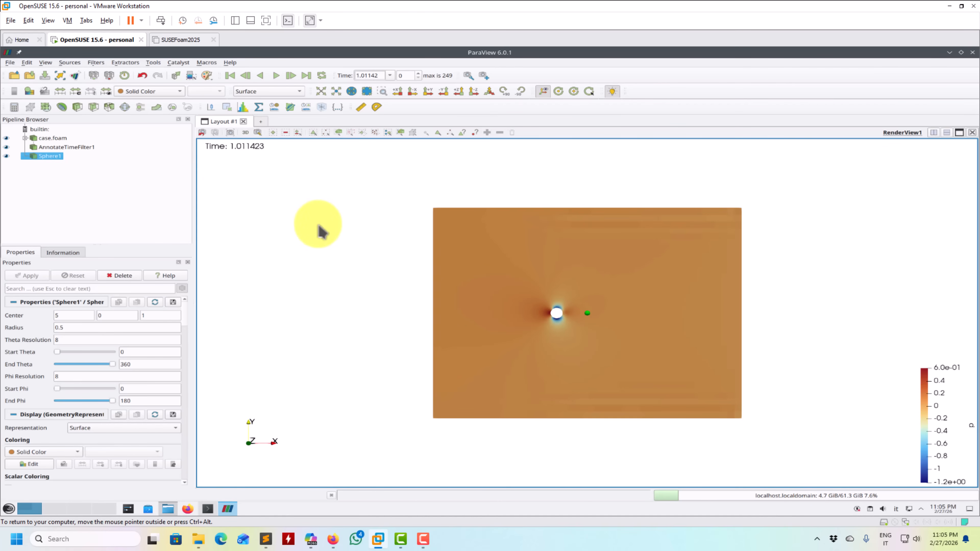
- Add a Plot Over Line filter to case.foam
left_click(55, 139)
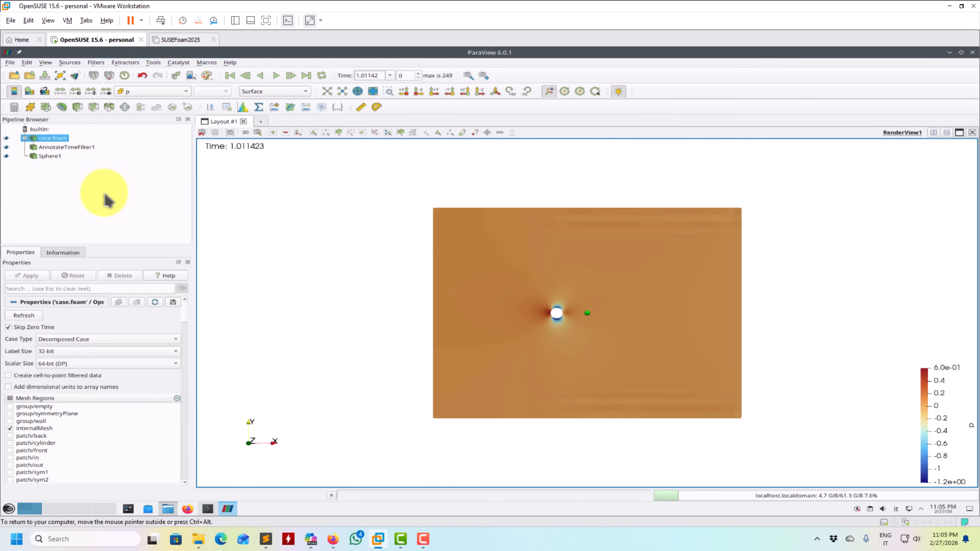
left_click(66, 63)
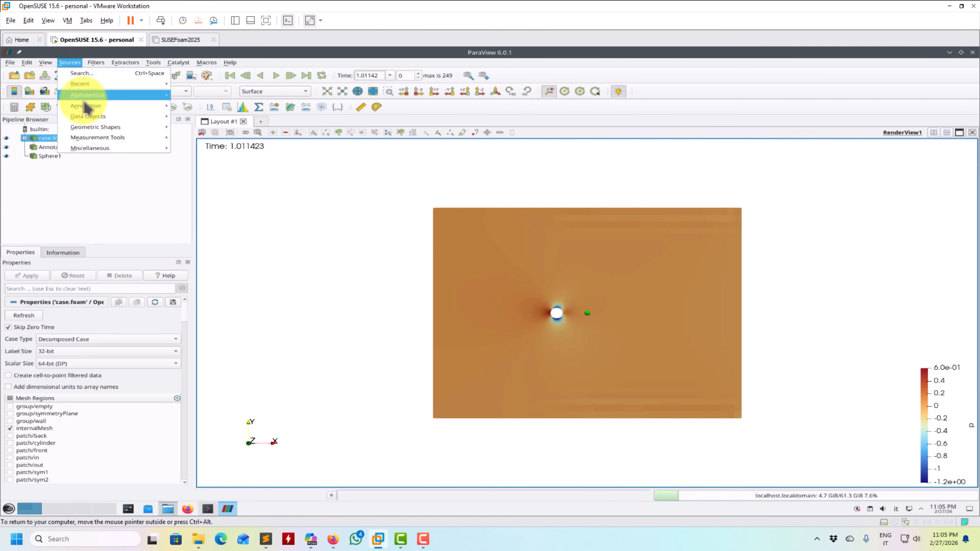
mouse_move(87, 95)
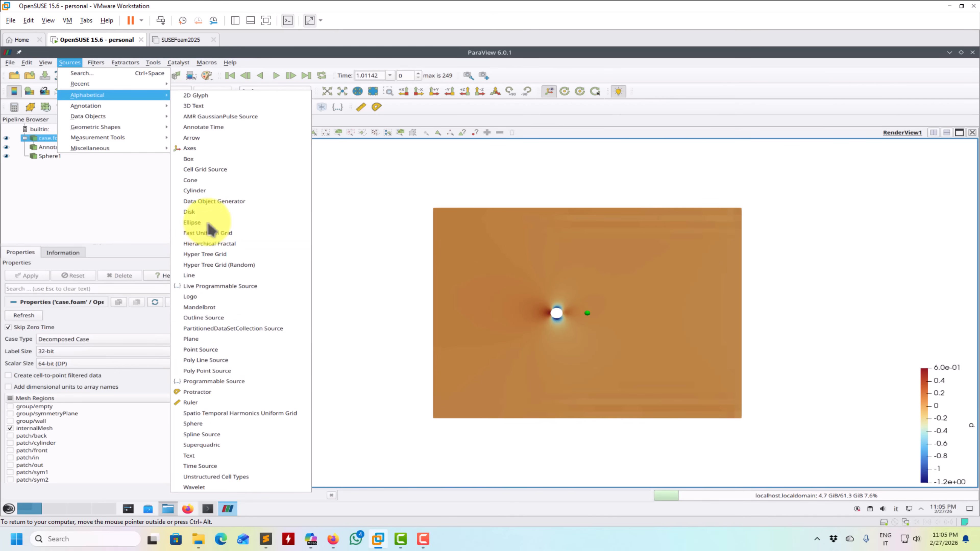
left_click(327, 210)
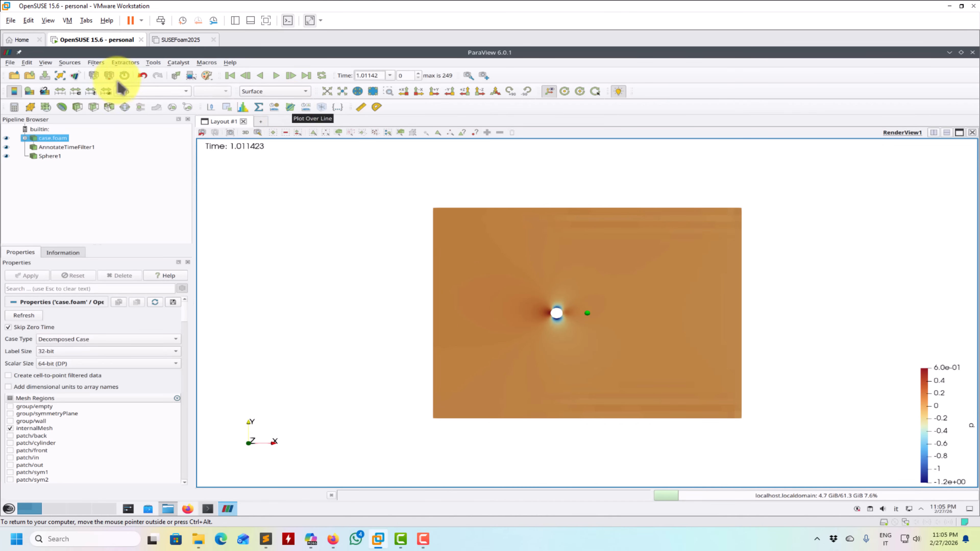
left_click(70, 62)
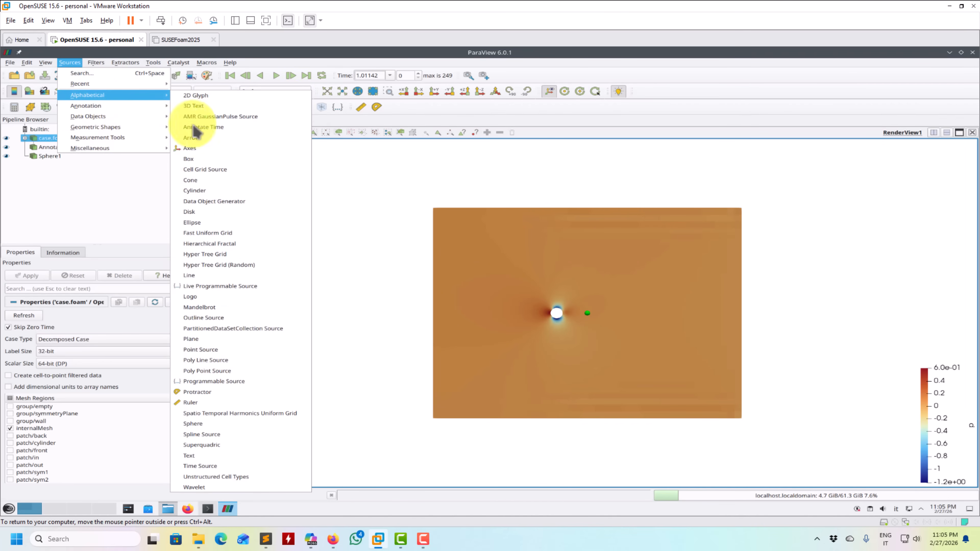
left_click(374, 245)
left_click(292, 108)
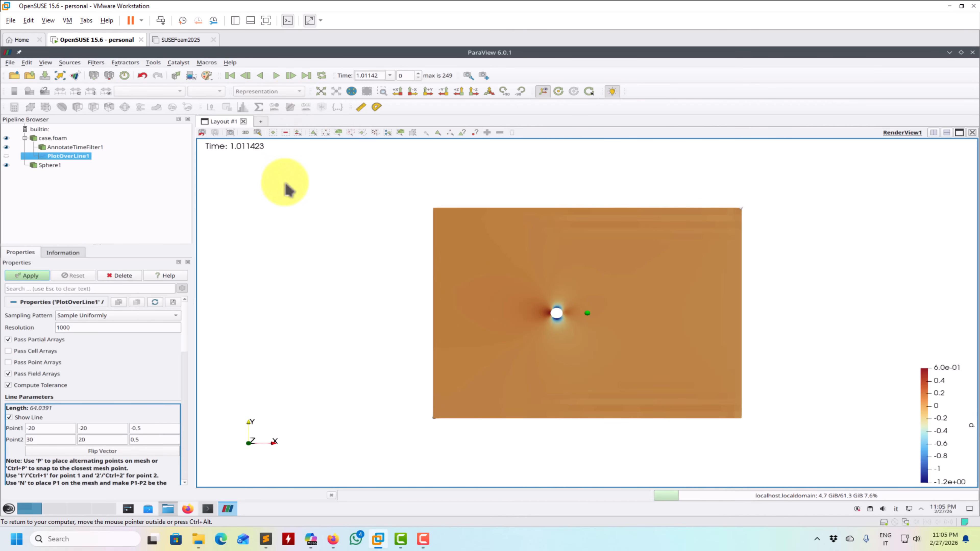
- Set the line's end points to (10, -30, 0) and (10, 30, 0) and apply the Plot Over Line filter
double_click(61, 427)
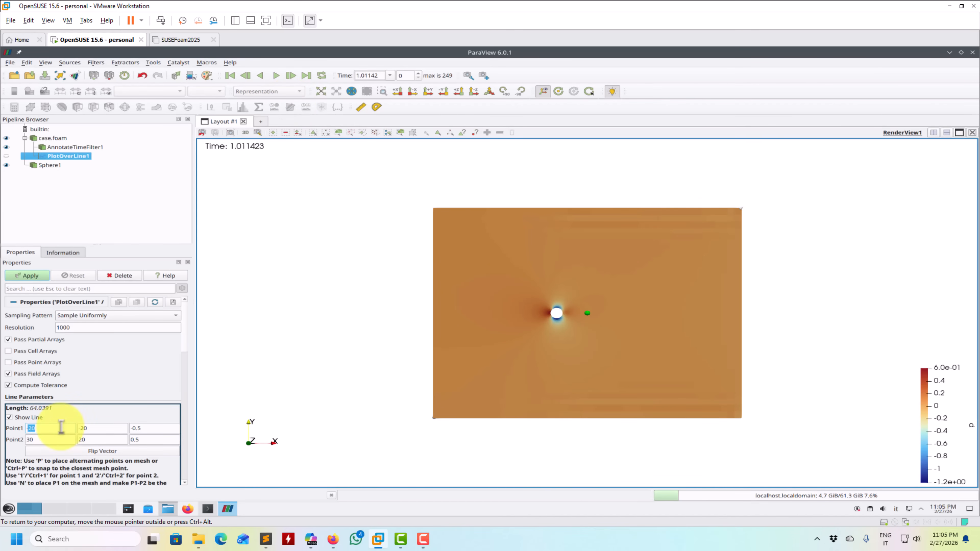
type("-10")
double_click(61, 427)
type("10")
double_click(39, 440)
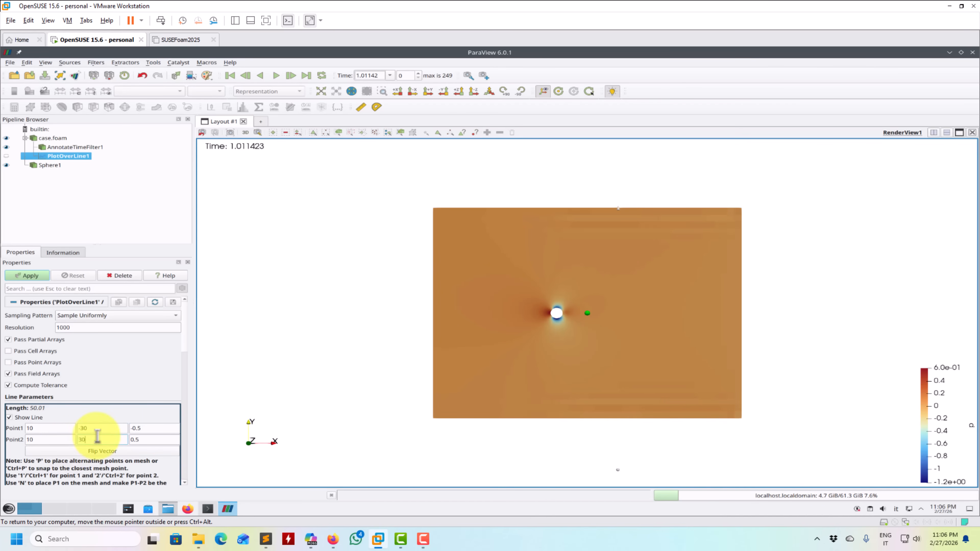
double_click(155, 428)
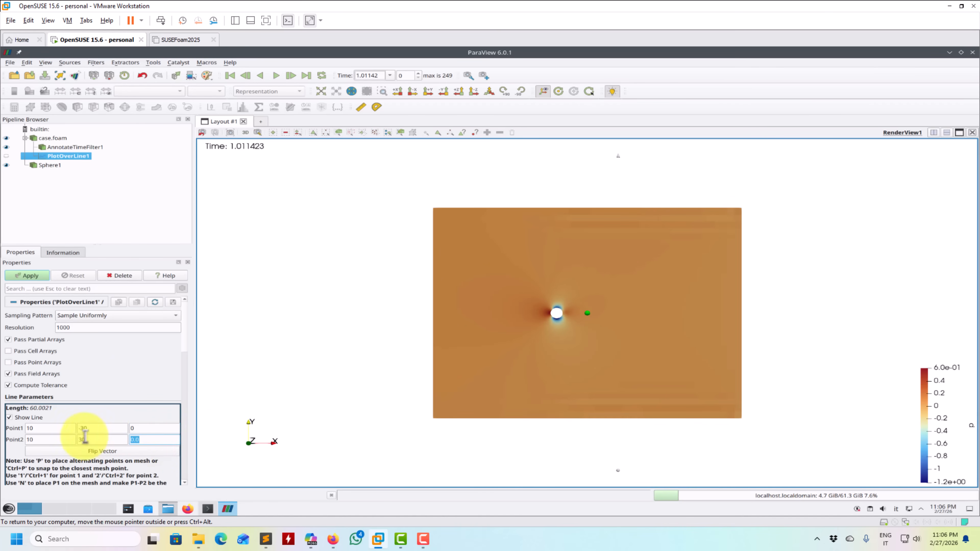
left_click(38, 275)
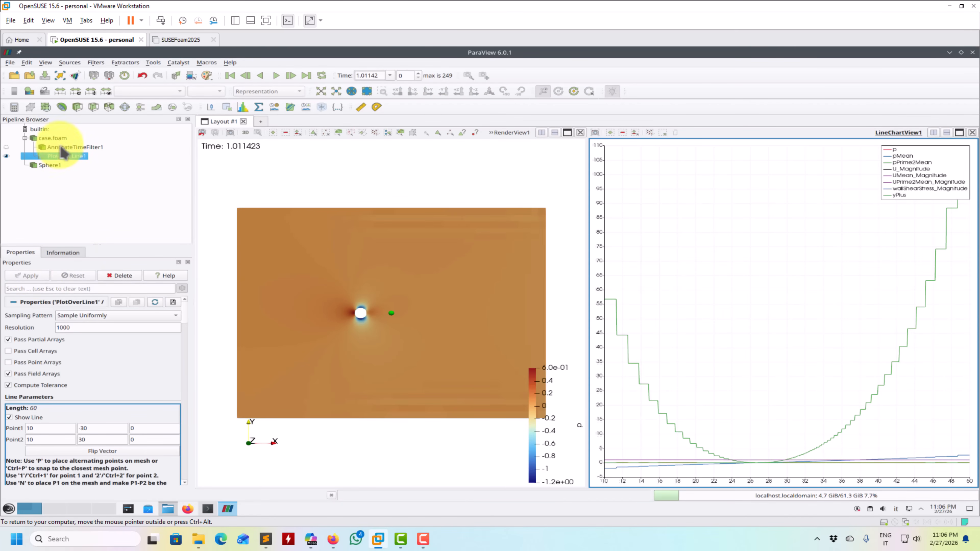
- Enable all mesh regions of case.foam and apply the change
left_click(51, 137)
left_click(9, 397)
left_click(27, 275)
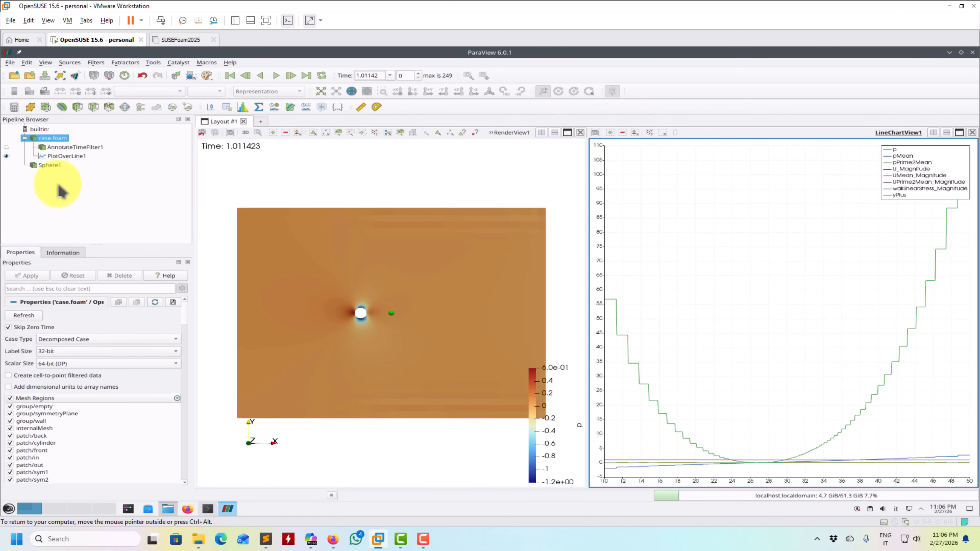
- Add an Extract Block filter to case.foam that extracts only the back boundary patch
left_click(188, 107)
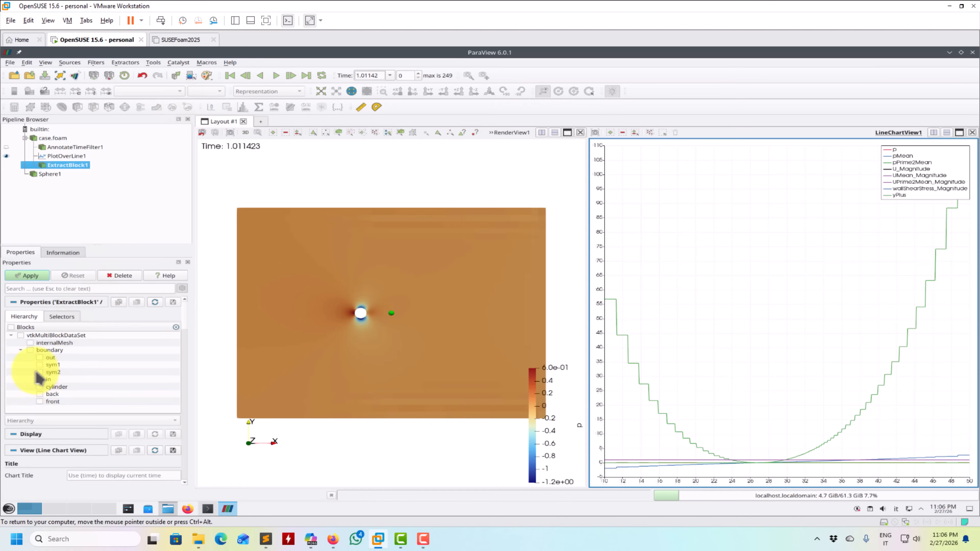
left_click(39, 394)
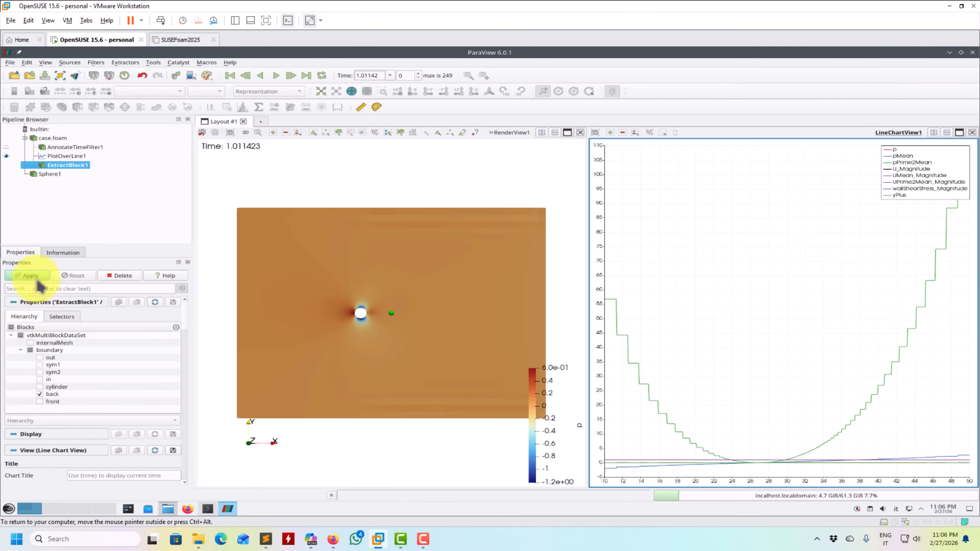
left_click(31, 275)
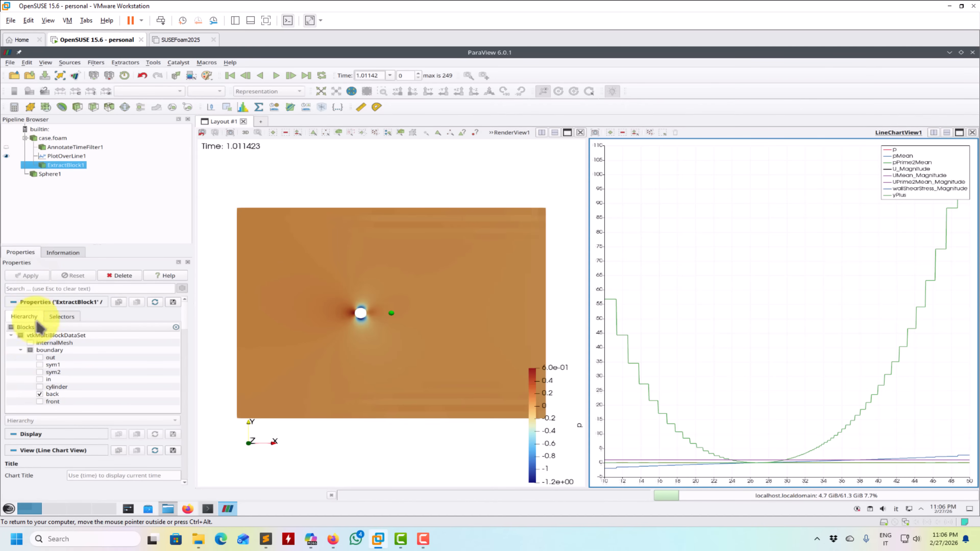
- Show the extracted back patch and the plot line in the render view, with case.foam hidden
left_click(111, 196)
left_click(233, 192)
left_click(6, 165)
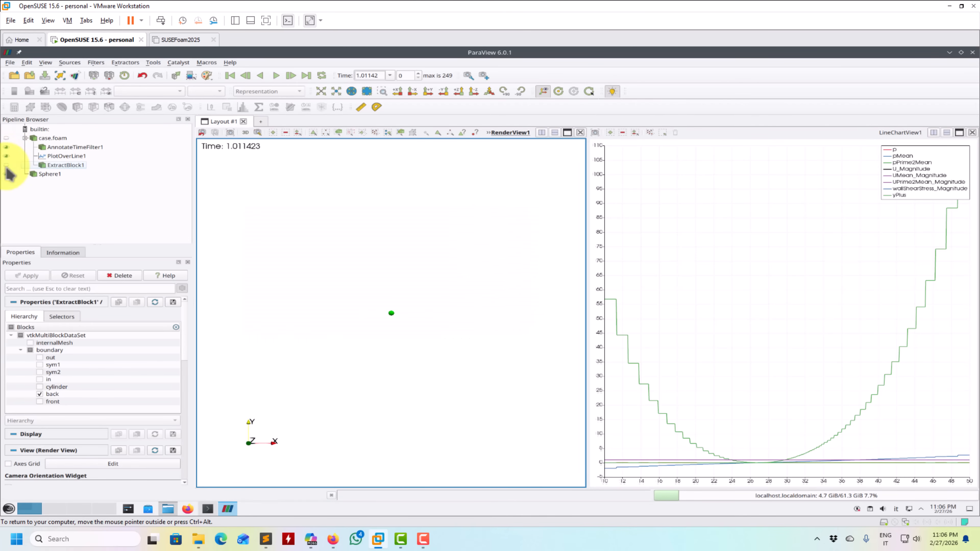
left_click(6, 165)
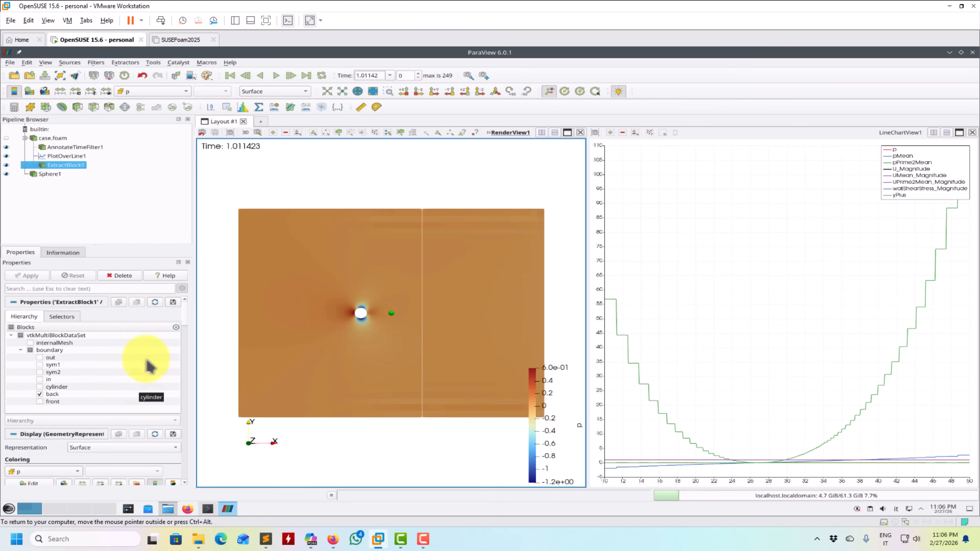
- Set the solid color of the PlotOverLine1 line in the render view to black
key("Up")
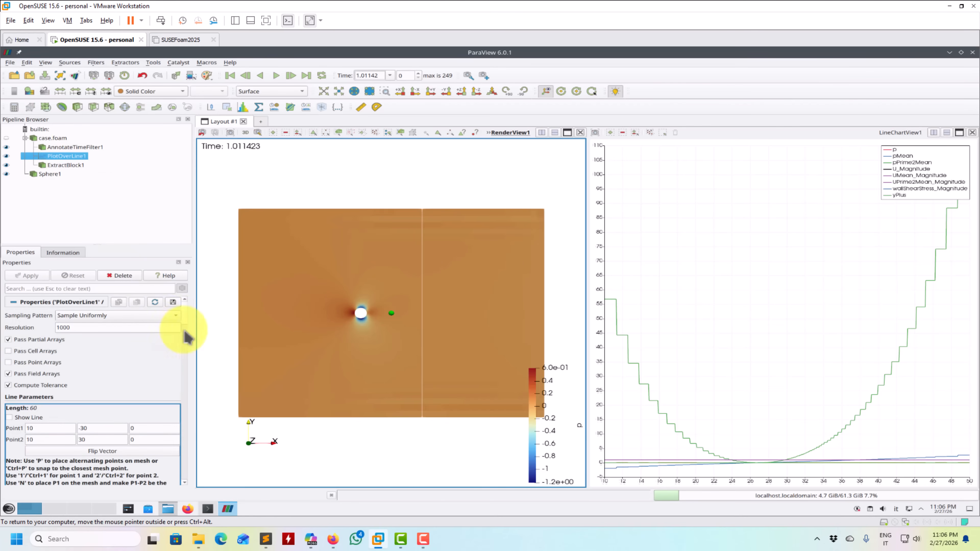
left_click_drag(187, 320, 186, 344)
left_click(28, 410)
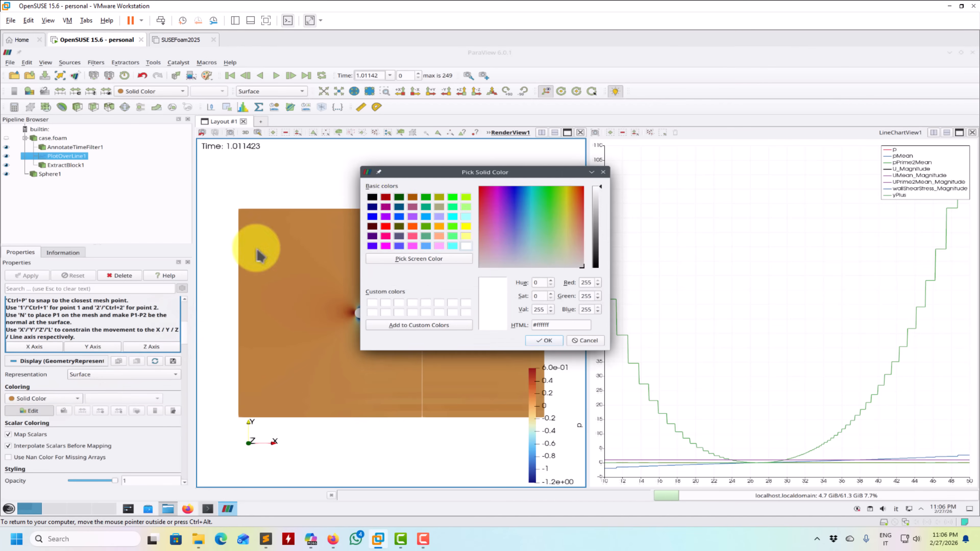
left_click(372, 198)
left_click(544, 340)
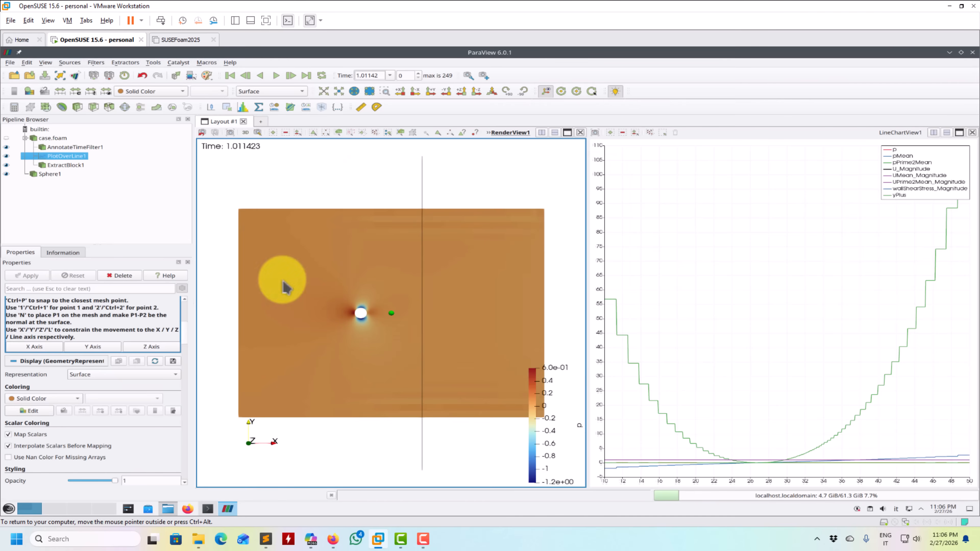
- Increase the line width of the PlotOverLine1 line in the render view to 4
left_click_drag(186, 340, 171, 372)
key("Return")
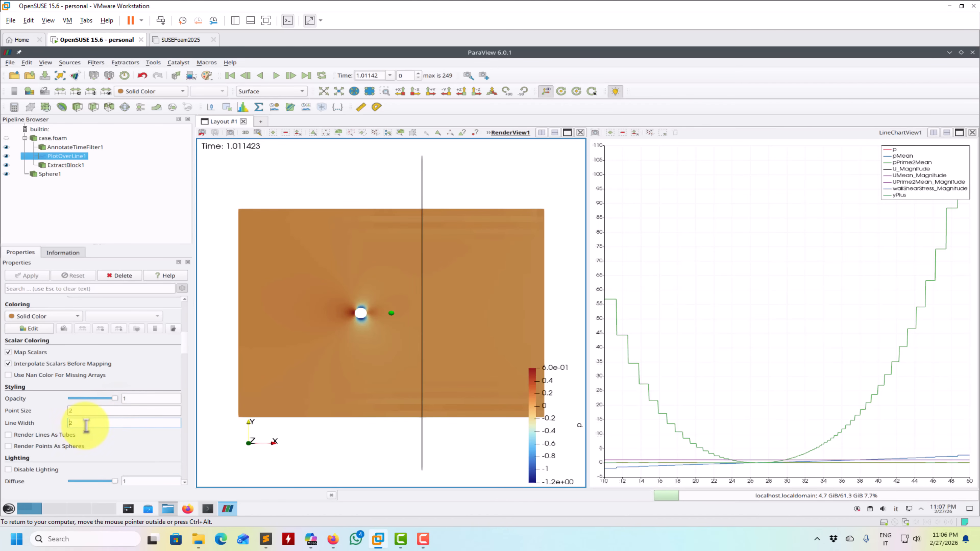
left_click_drag(88, 425, 59, 435)
type("4")
key("Return")
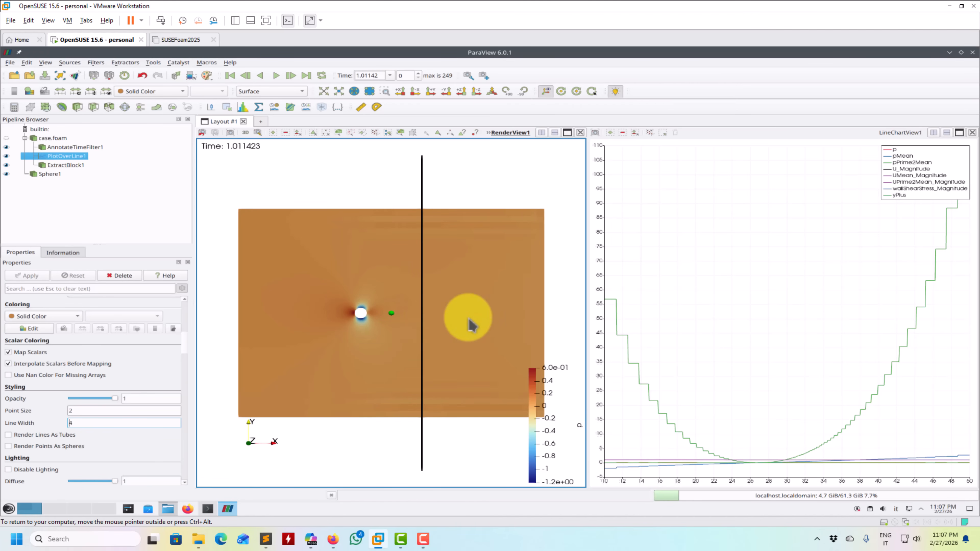
- Move Sphere1 onto the plot line by setting its center X coordinate to 10 and apply the change
left_click(48, 173)
left_click_drag(184, 342, 183, 297)
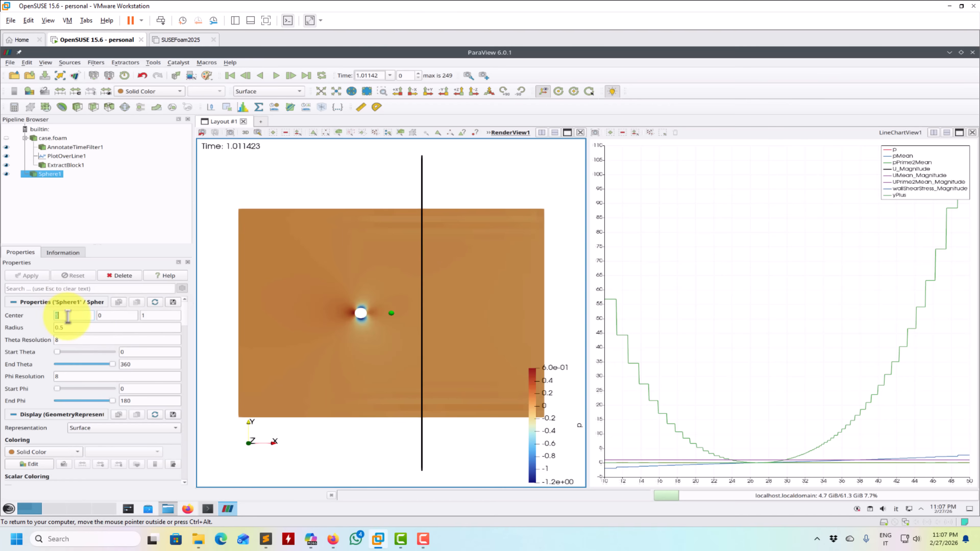
type("10")
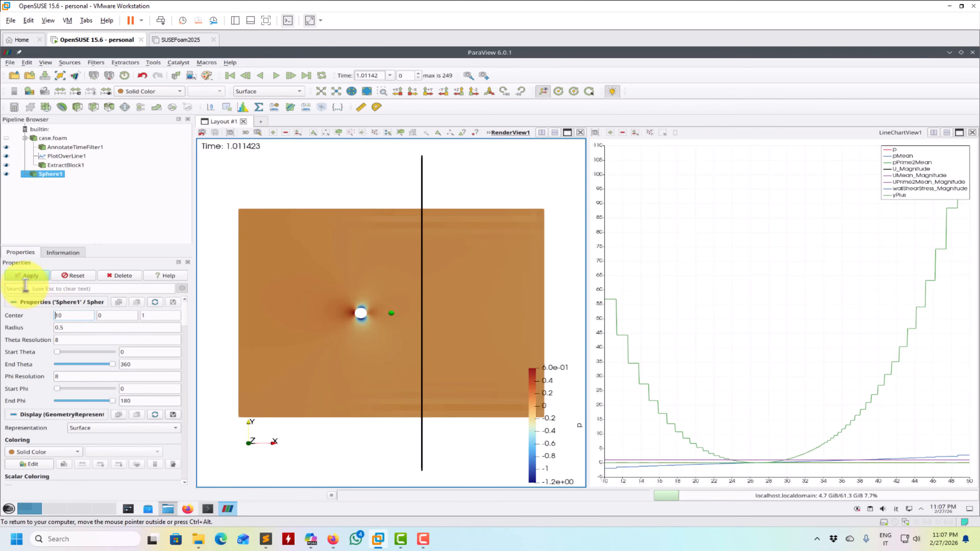
left_click(31, 275)
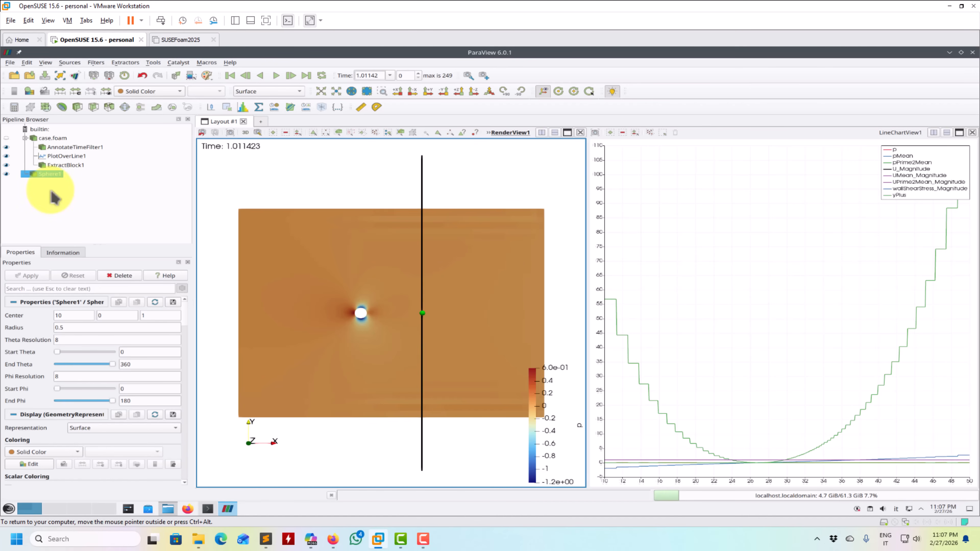
- In the PlotOverLine1 line chart, display the UMean_X series in place of UMean_Magnitude
left_click(712, 325)
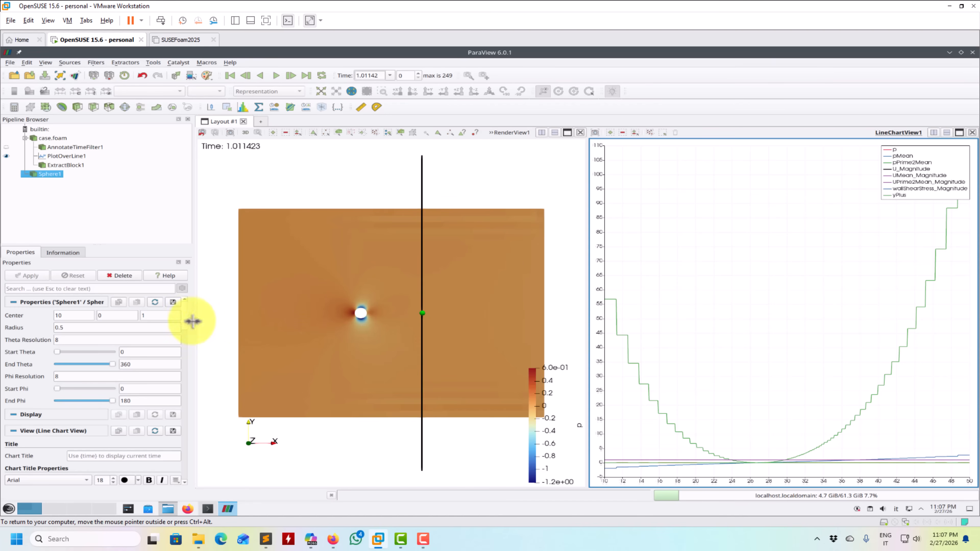
scroll(189, 329, "down", 5)
scroll(191, 347, "down", 10)
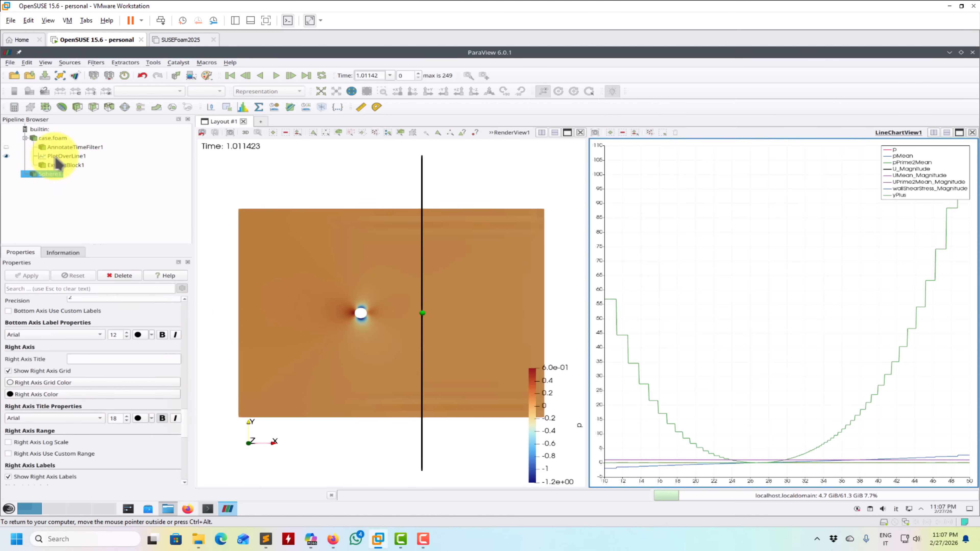
left_click(65, 156)
scroll(189, 347, "up", 15)
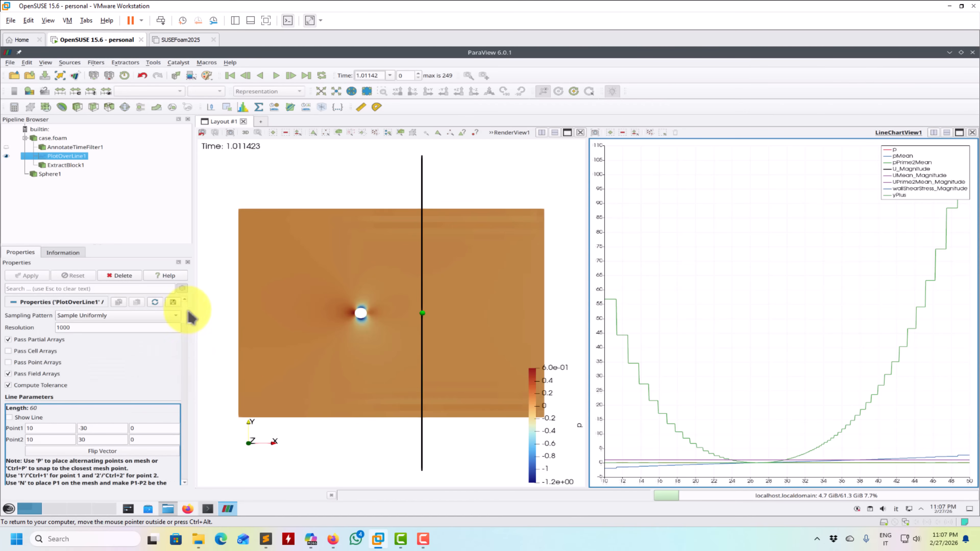
scroll(184, 293, "down", 3)
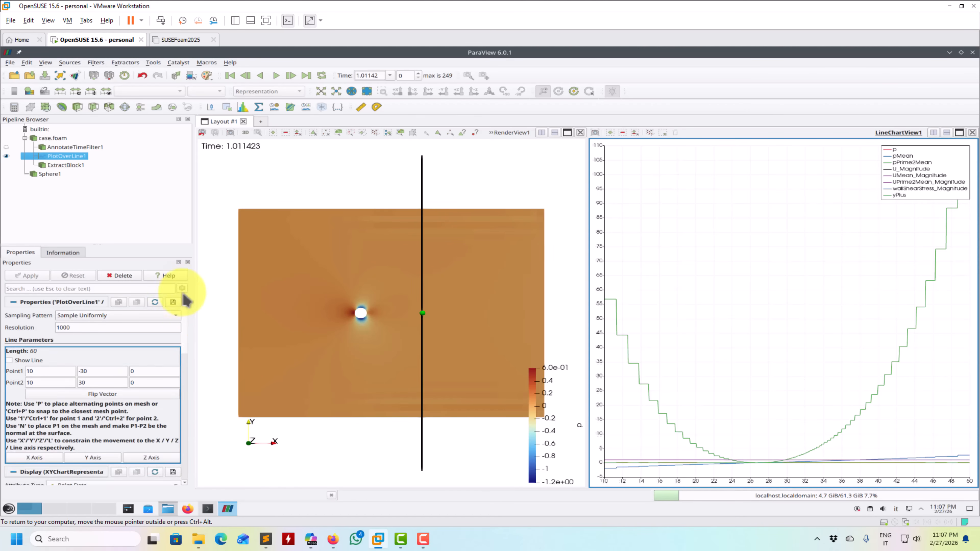
scroll(185, 339, "down", 5)
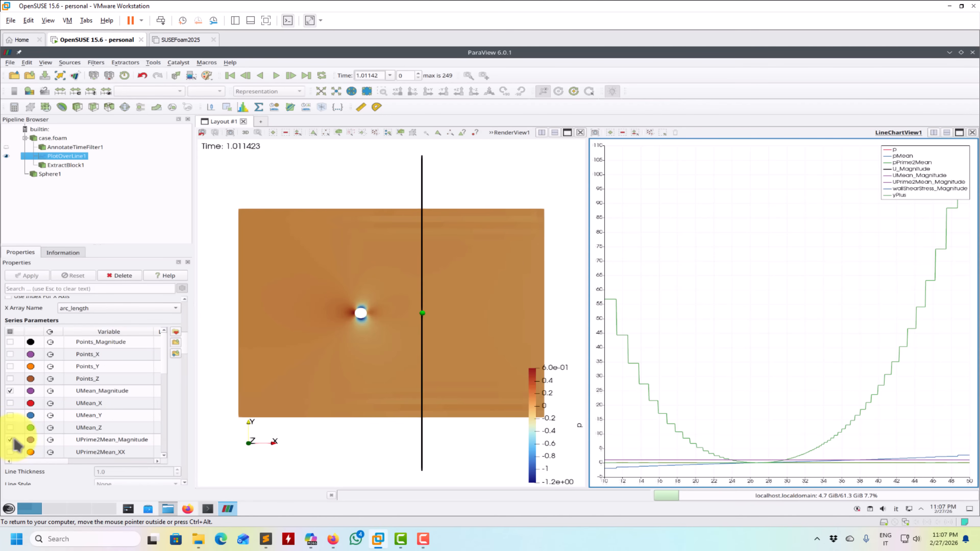
left_click(10, 402)
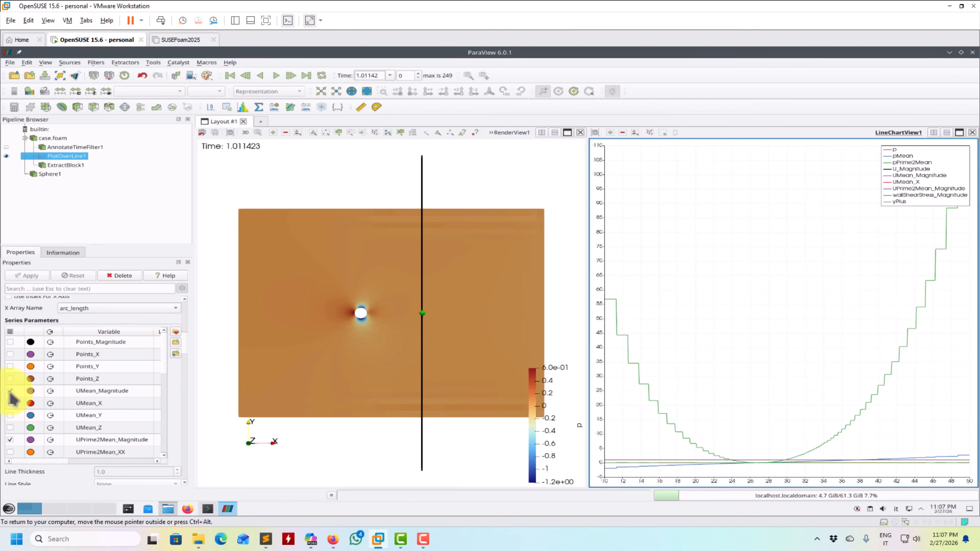
left_click(10, 391)
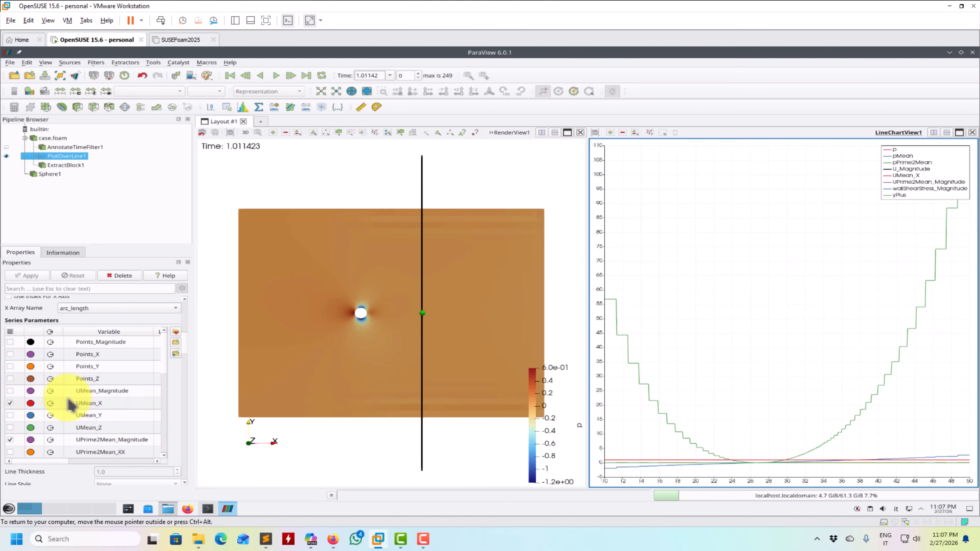
- Hide the UPrime2Mean_Magnitude series and display U_X in place of U_Magnitude in the line chart
scroll(168, 359, "down", 1)
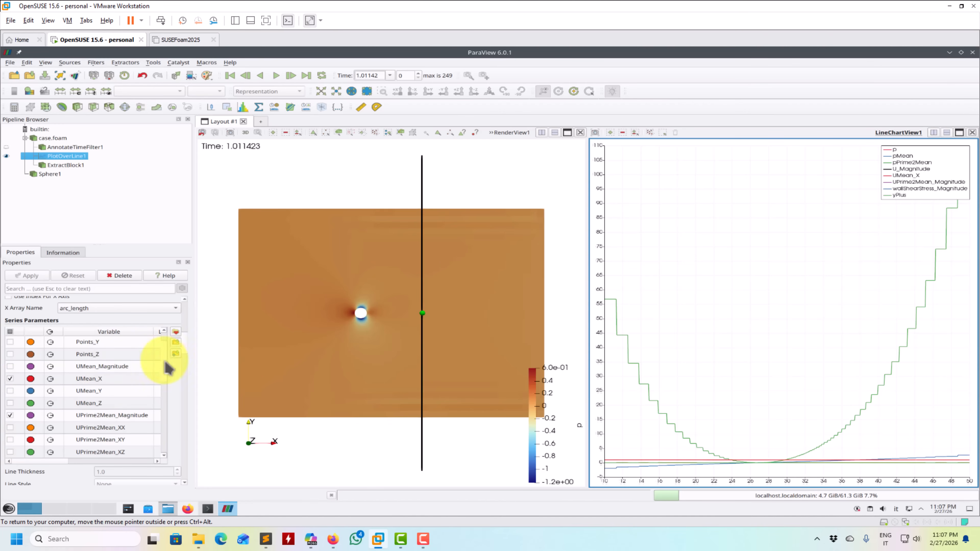
left_click(10, 416)
scroll(164, 386, "down", 3)
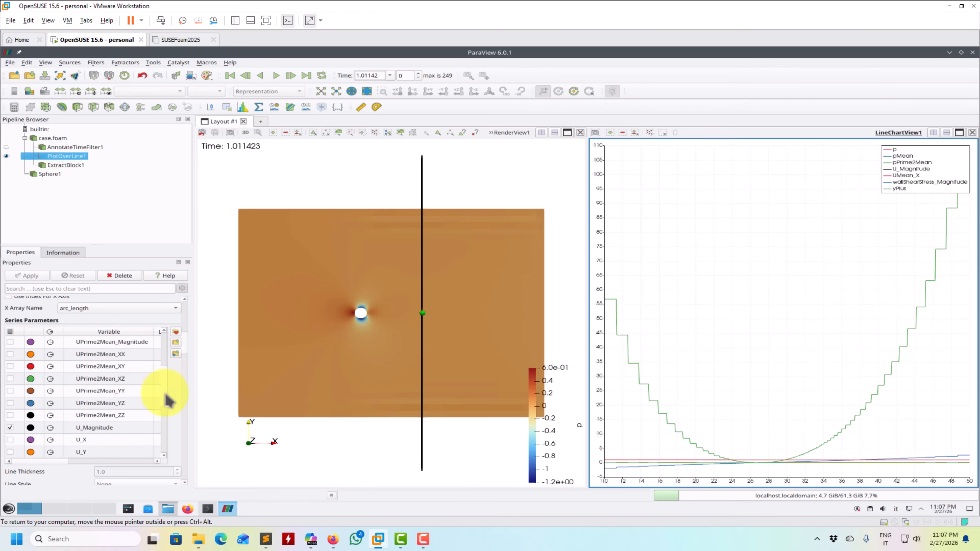
left_click(10, 440)
left_click(15, 429)
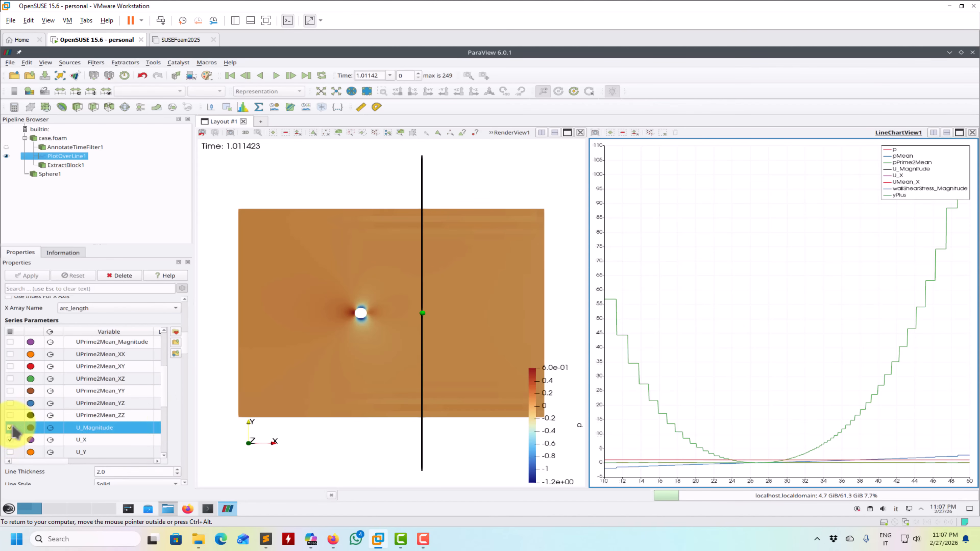
left_click(10, 427)
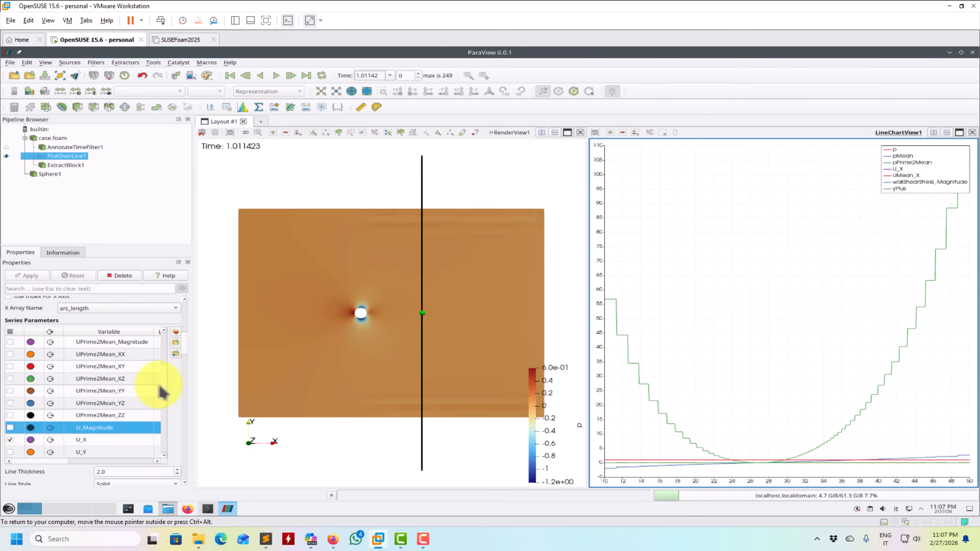
- Remove the p, pMean, pPrime2Mean, wallShearStress_Magnitude and yPlus series from the line chart
scroll(168, 394, "down", 3)
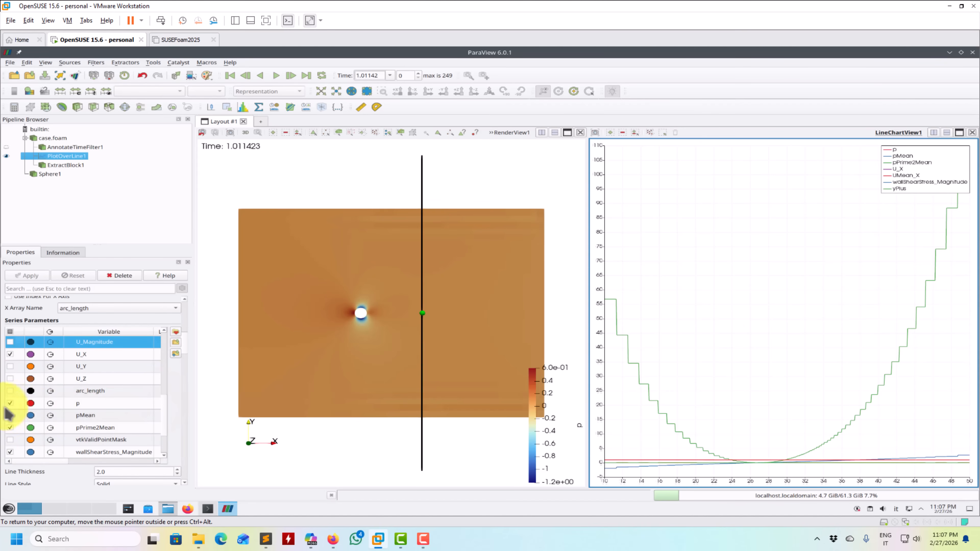
left_click(16, 403)
left_click(9, 415)
left_click(10, 427)
left_click(10, 402)
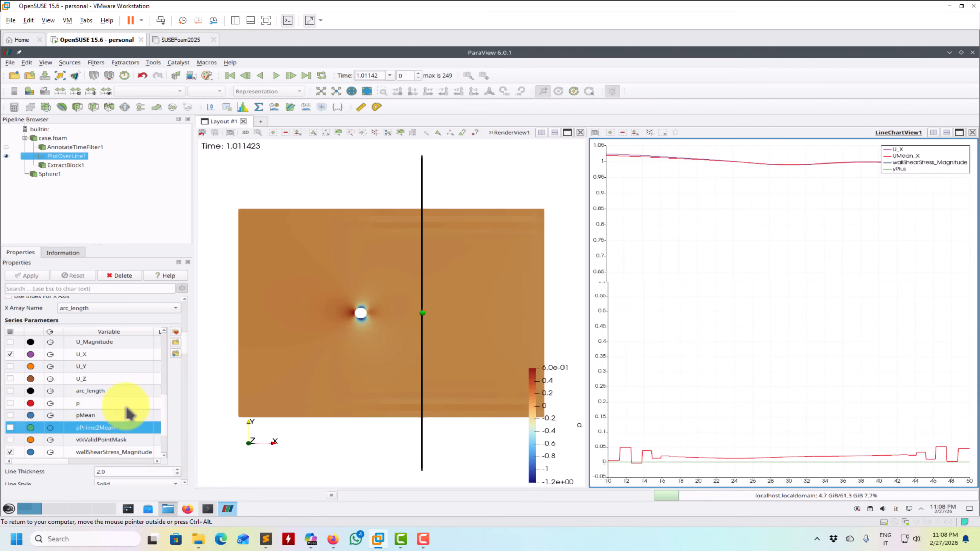
scroll(168, 415, "down", 2)
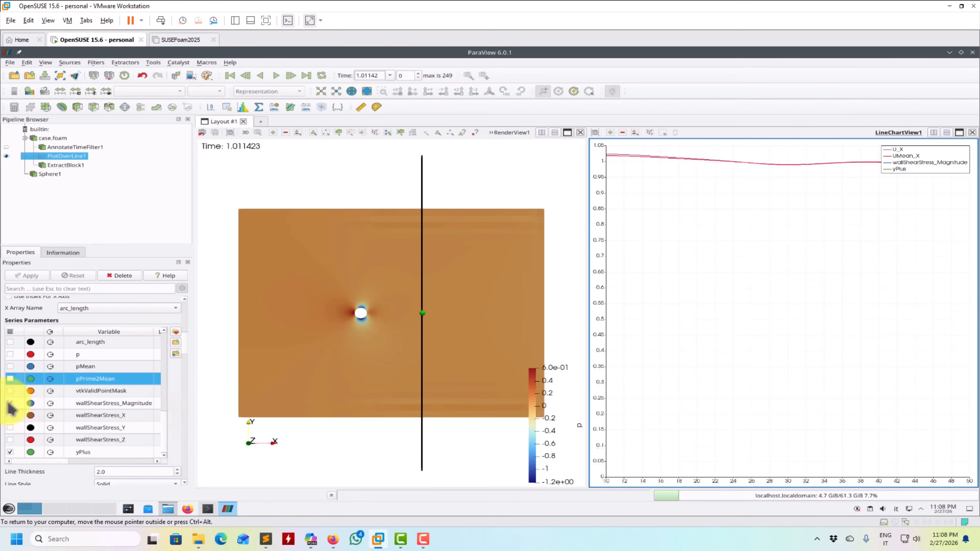
left_click(10, 403)
left_click(10, 403)
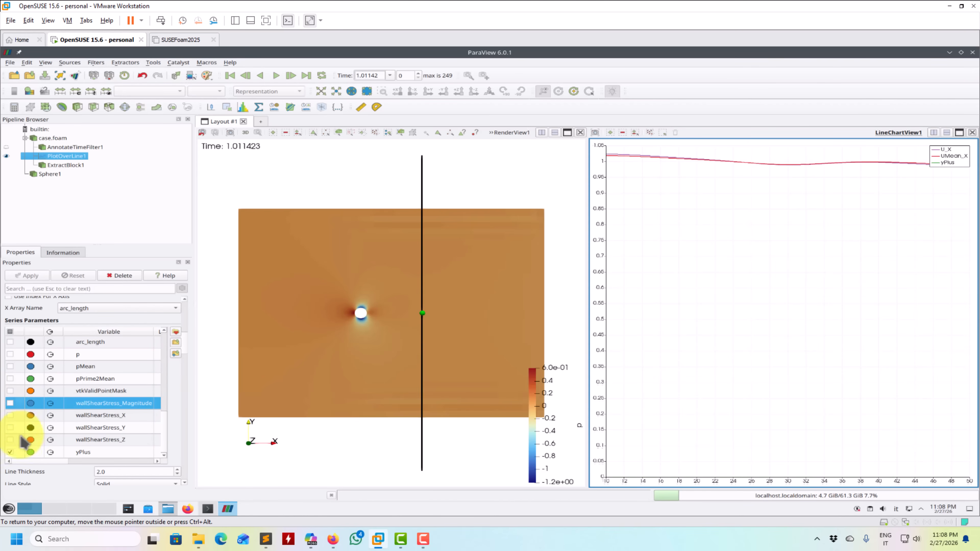
left_click(10, 452)
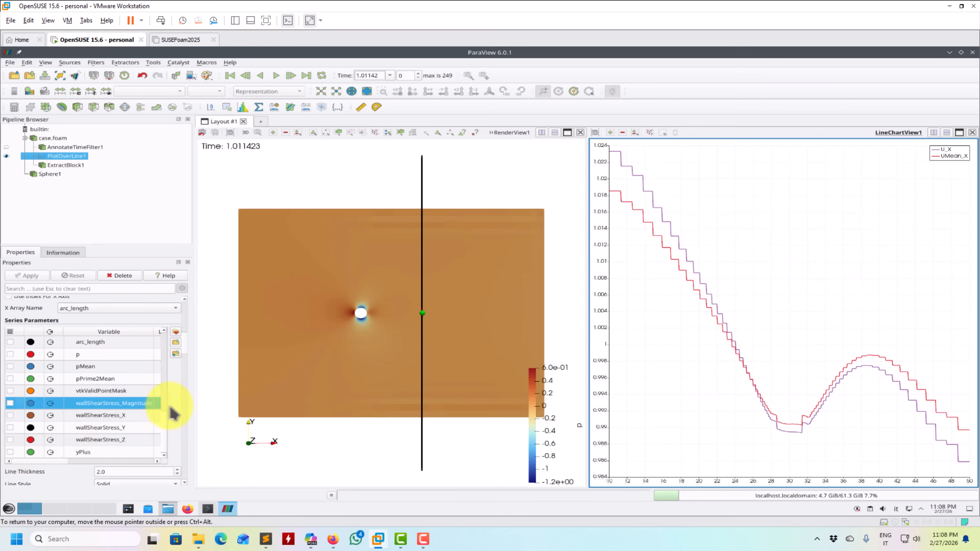
- Play the animation to watch the U_X and UMean_X profiles evolve and pause it at time step 27
left_click_drag(165, 428, 165, 335)
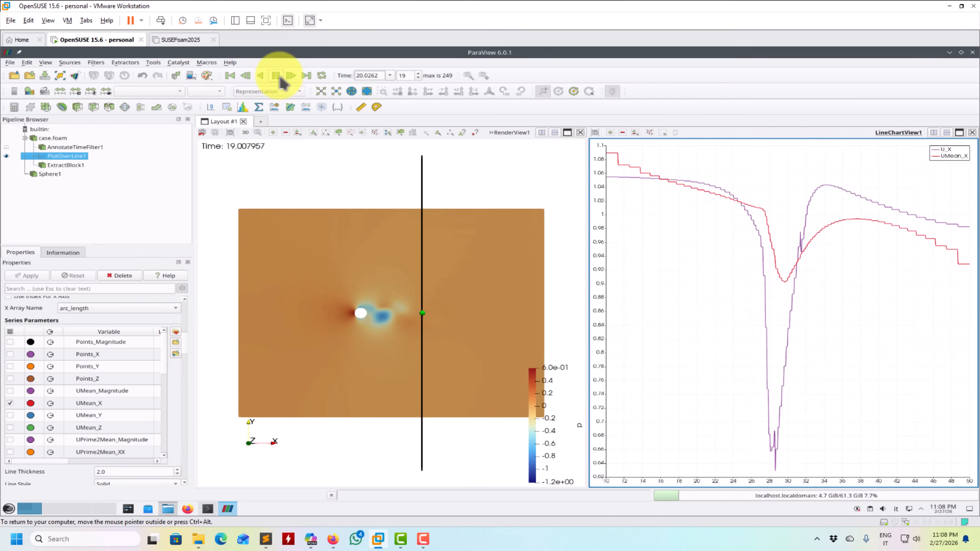
left_click(276, 75)
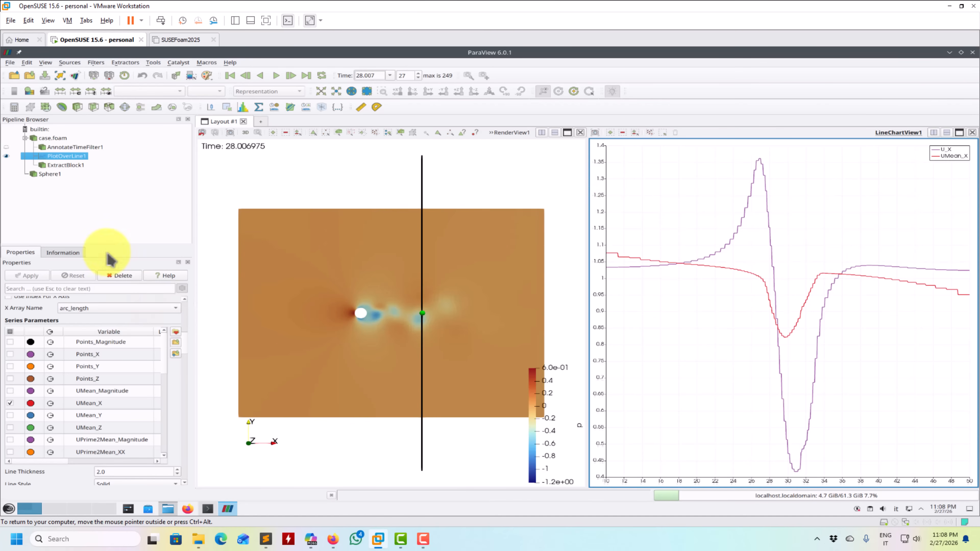
- Title the line chart's bottom axis "Time" and its left axis "U_x"
left_click_drag(185, 336, 187, 416)
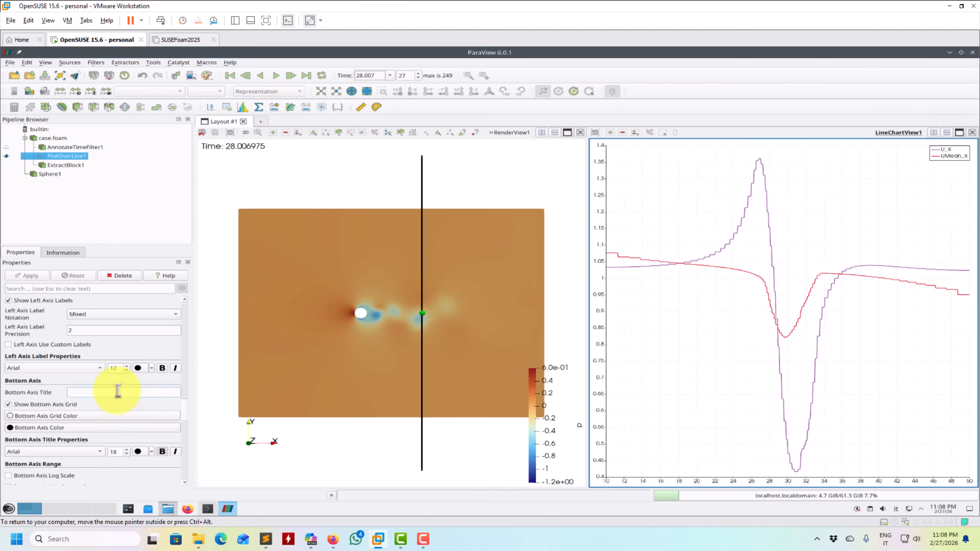
key("Return")
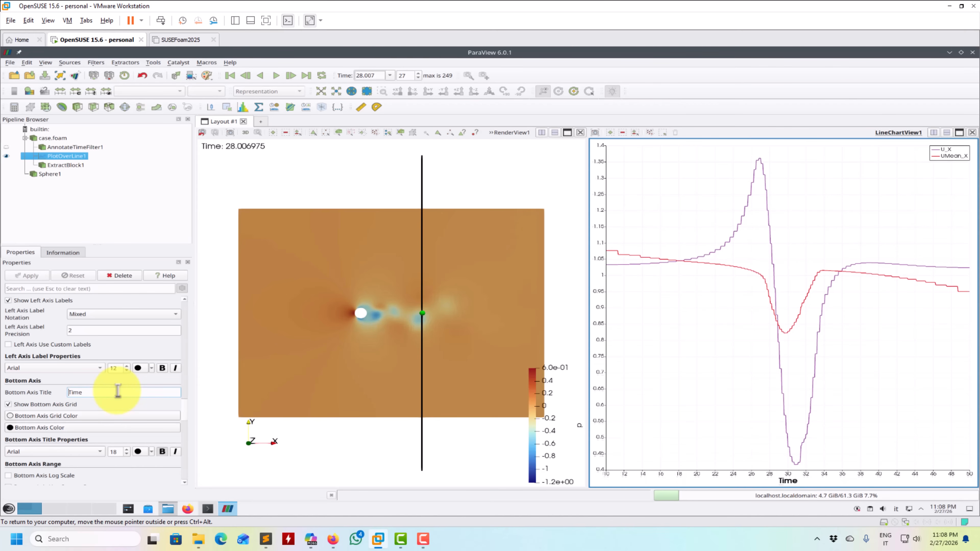
scroll(191, 403, "up", 5)
scroll(191, 402, "up", 3)
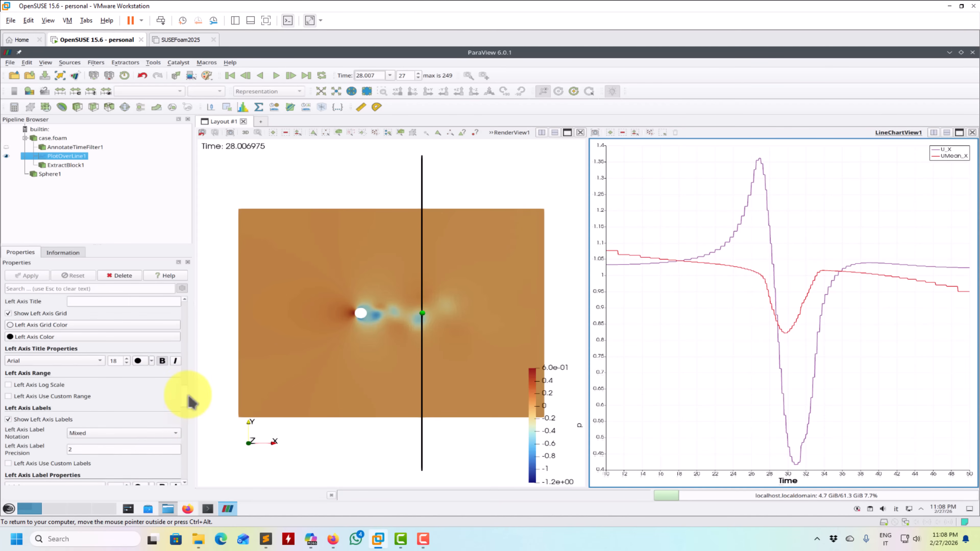
left_click(142, 351)
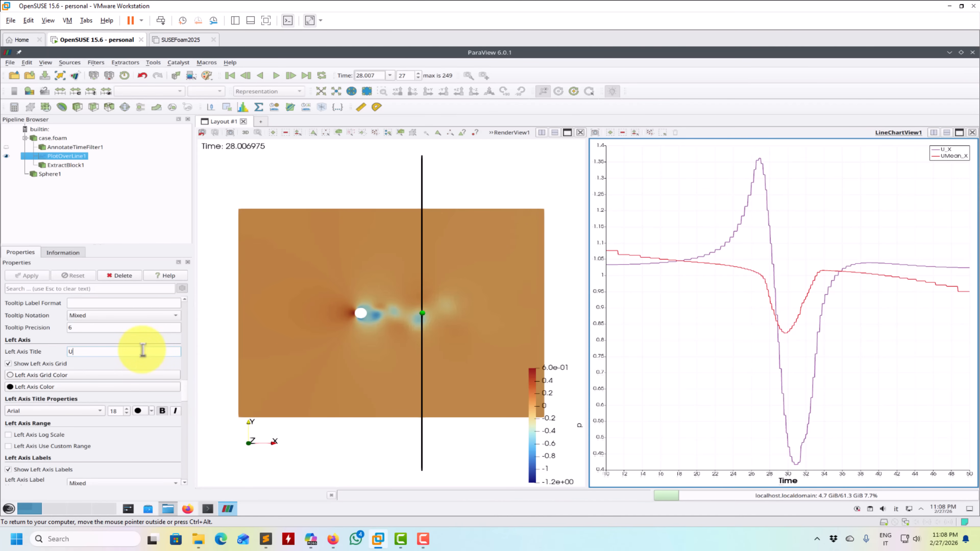
key("Return")
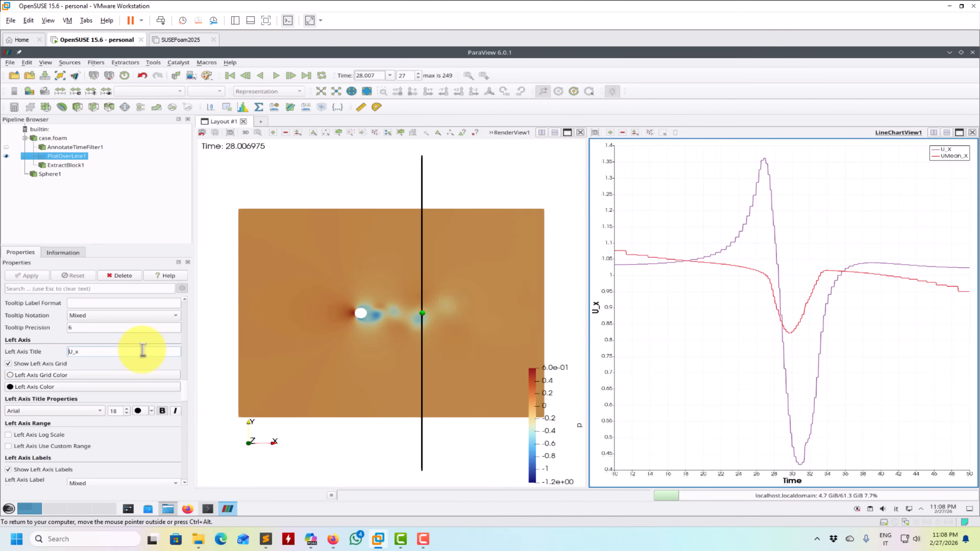
- Give the chart's left axis a custom range from 0 to 2 and resume playing the animation
left_click(45, 447)
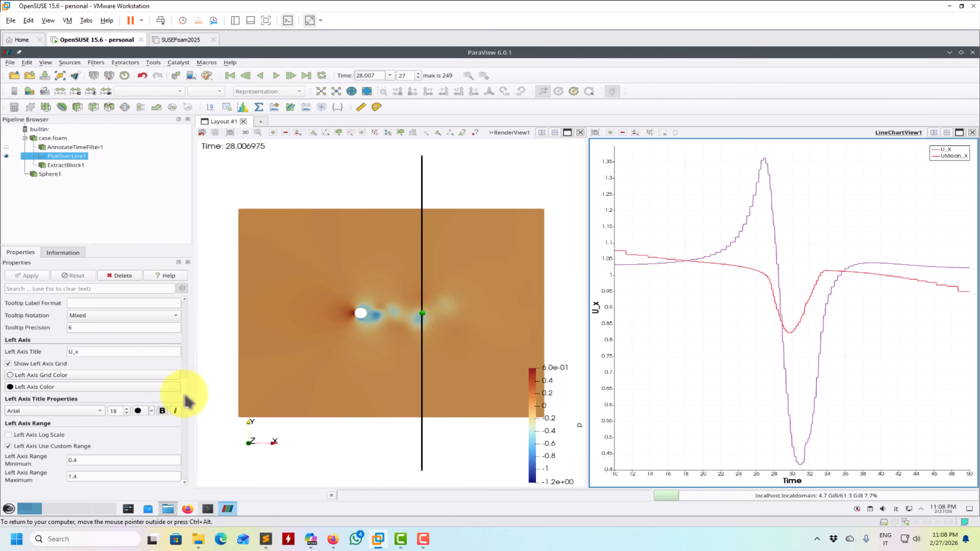
scroll(187, 400, "down", 3)
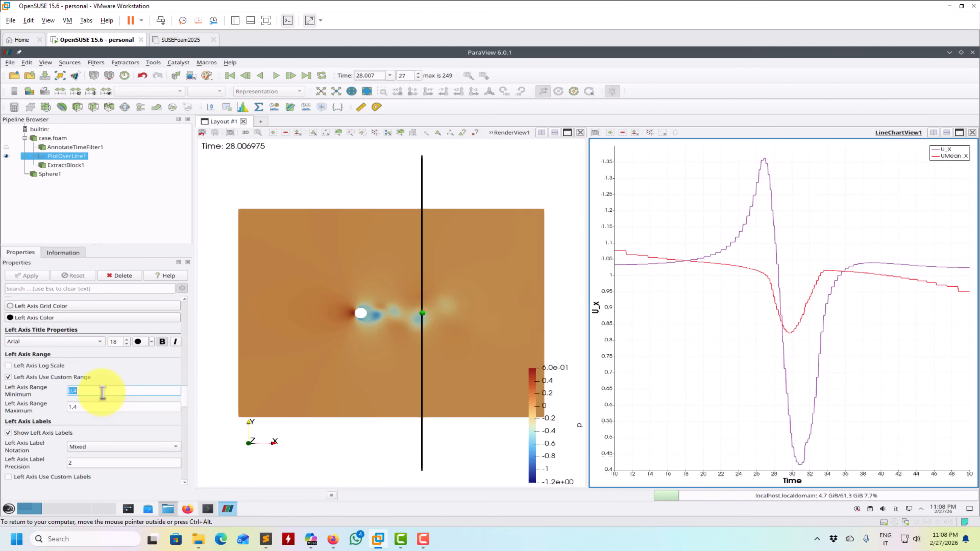
key("Tab")
type("2")
key("Return")
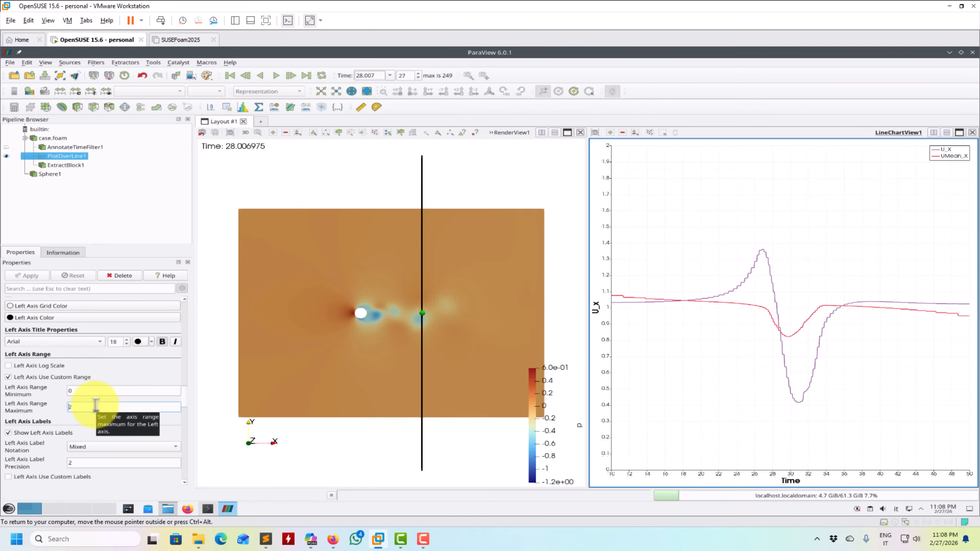
left_click(276, 76)
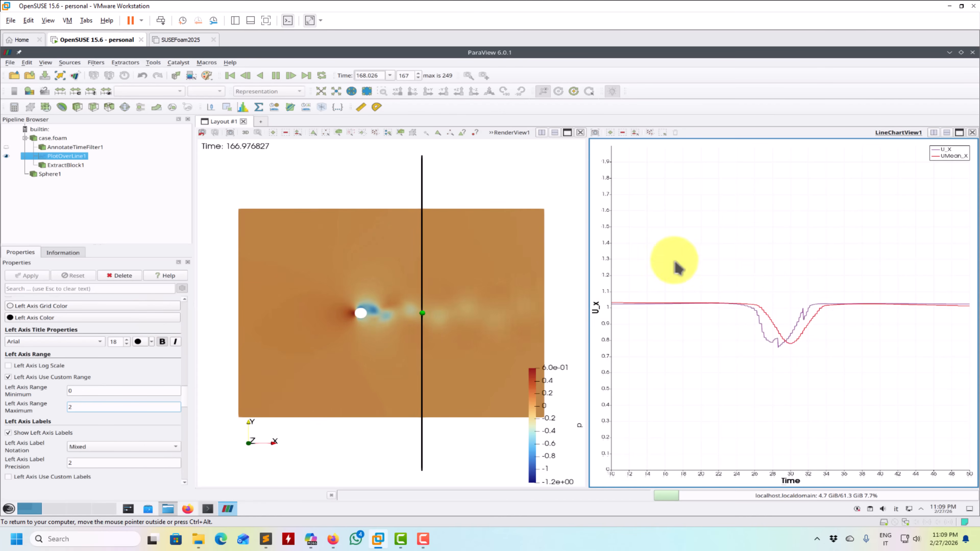
- Pause the animation at time step 174
left_click(276, 76)
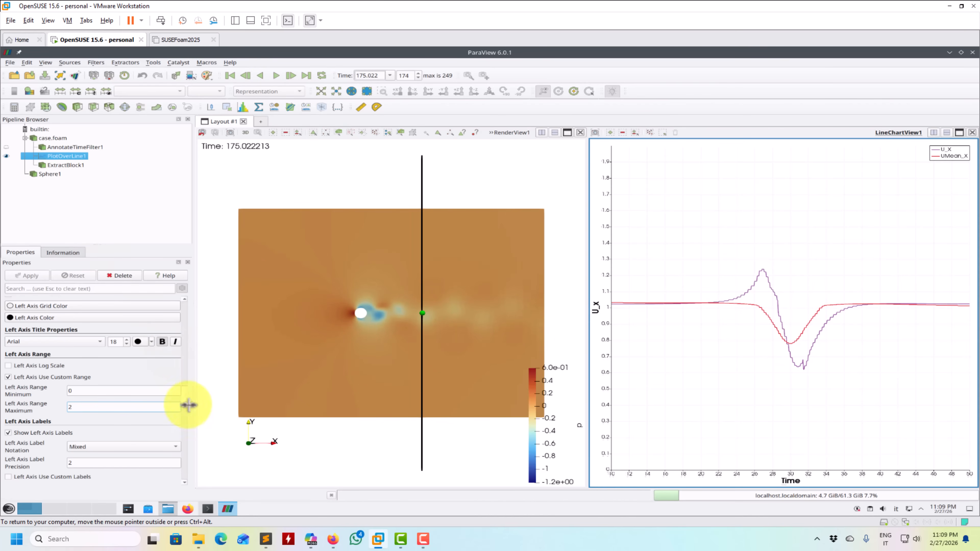
- Move the Plot Over Line filter's sampling line to X = 5 at both Point1 and Point2 and apply it
left_click_drag(185, 400, 193, 322)
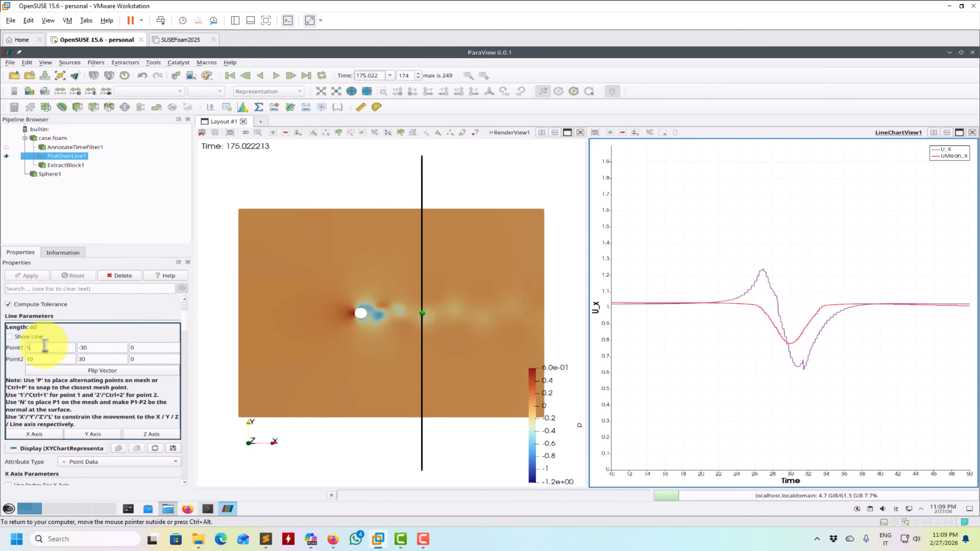
type("5")
double_click(44, 358)
type("5")
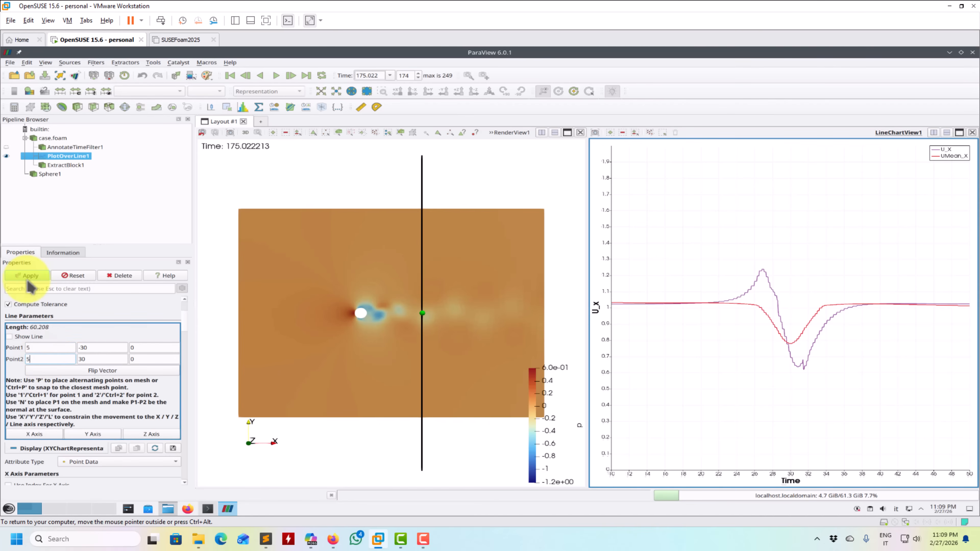
left_click(29, 276)
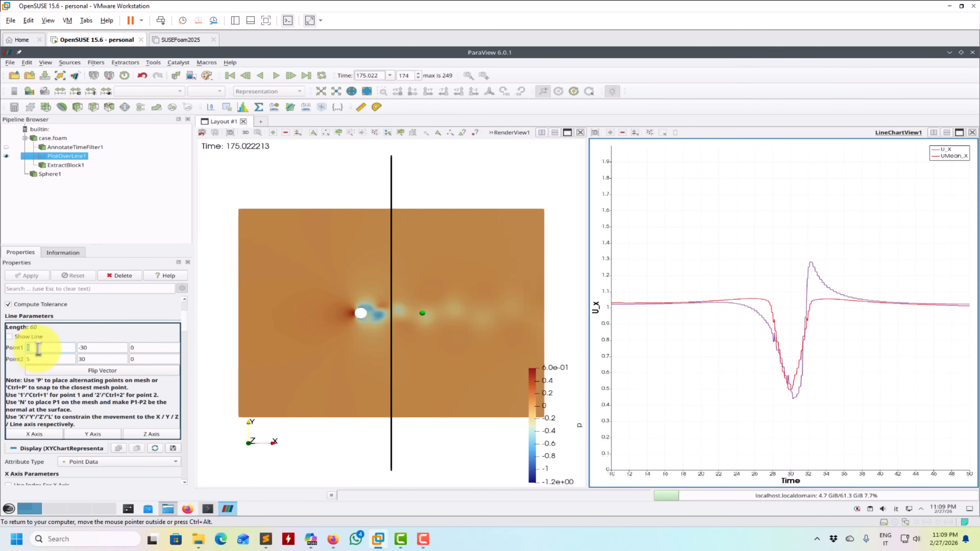
- Set the X coordinate of both sampling line end points back to 10 and apply the change
key("Return")
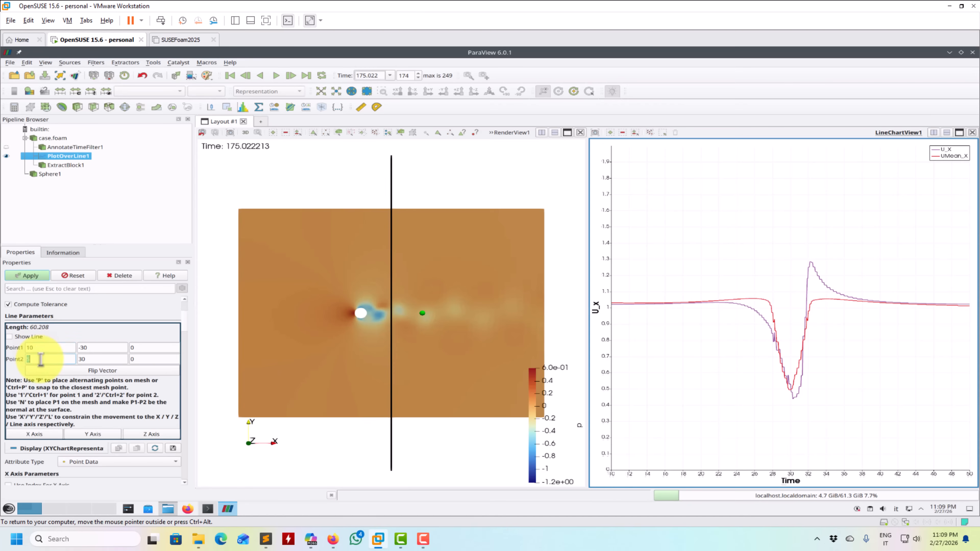
left_click(39, 277)
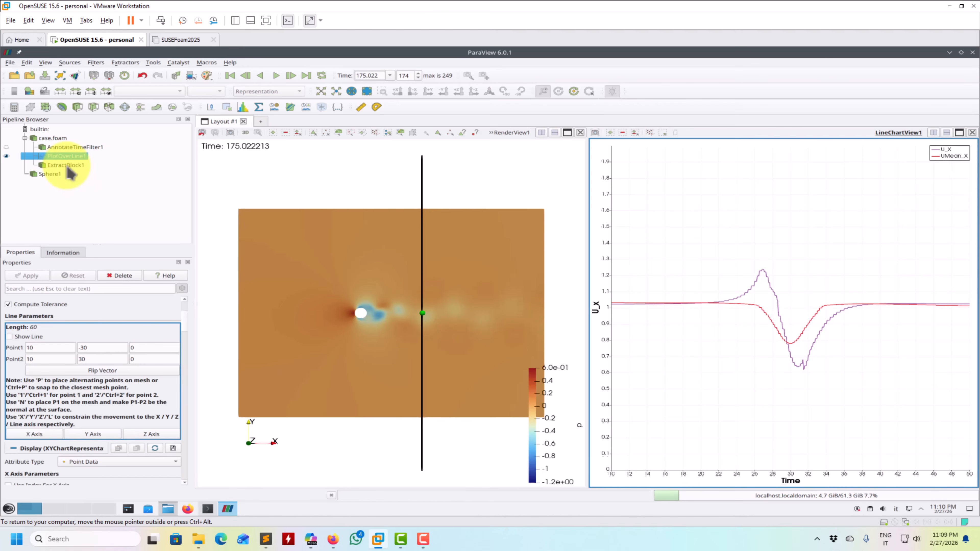
- Add a Probe Location filter to case.foam in the render view, centred at 10, 0, 0, and close its spreadsheet view
left_click(274, 176)
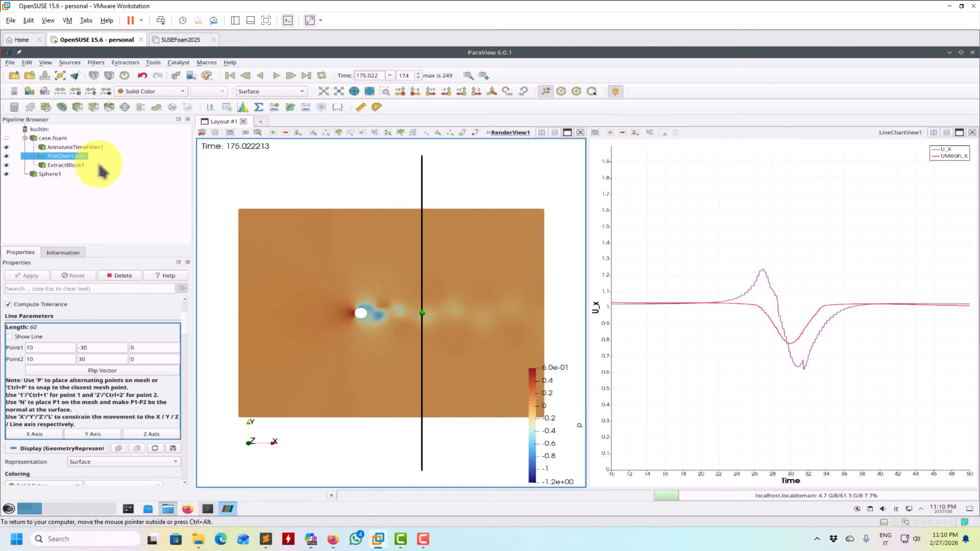
left_click(85, 149)
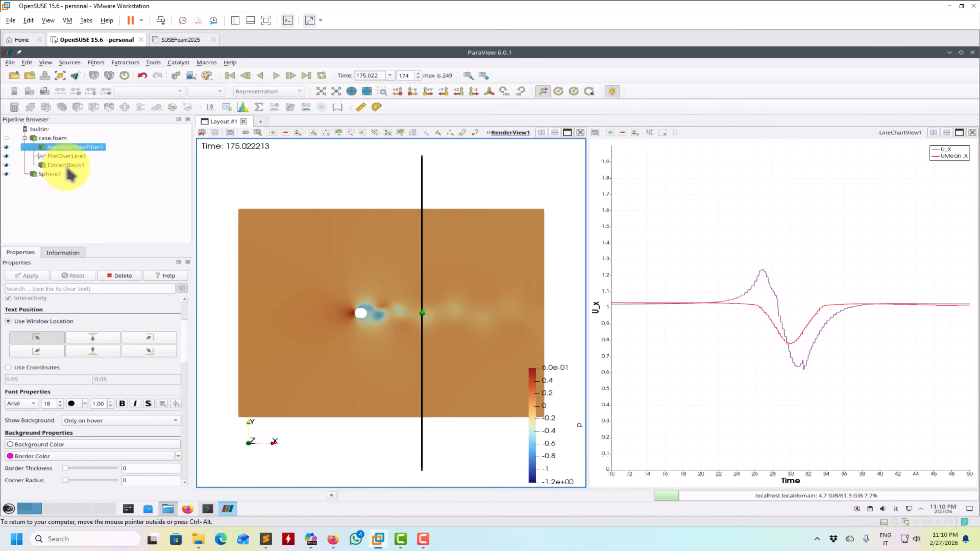
left_click(65, 166)
left_click(50, 138)
left_click(325, 107)
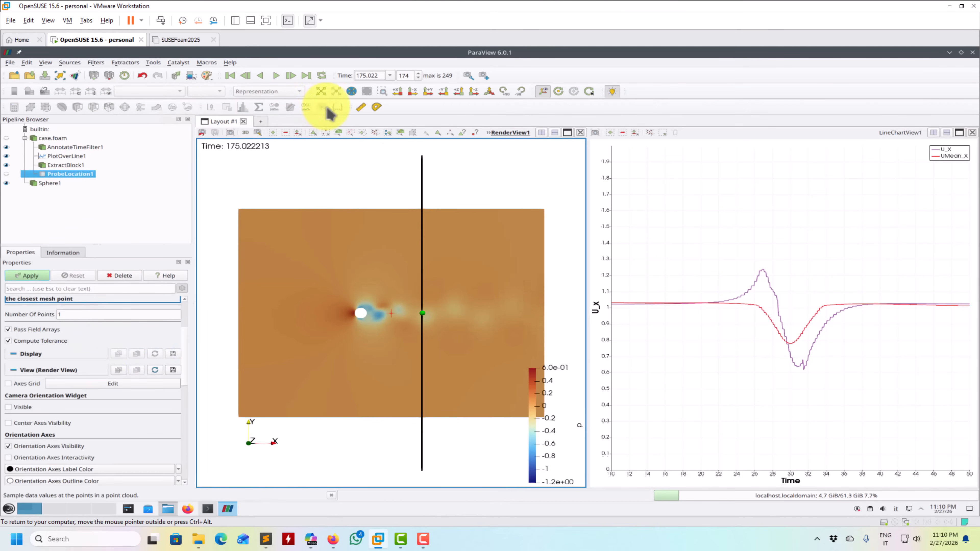
scroll(166, 339, "up", 3)
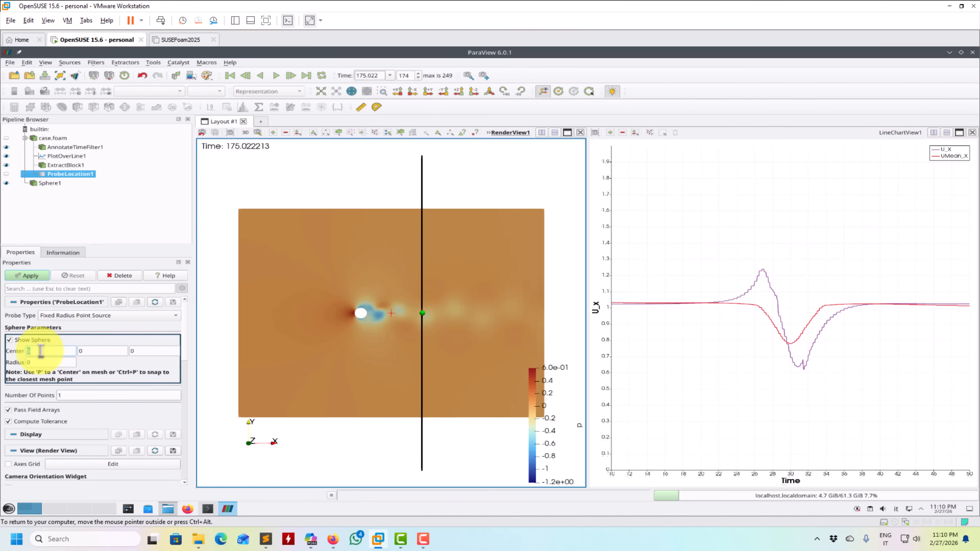
left_click(29, 275)
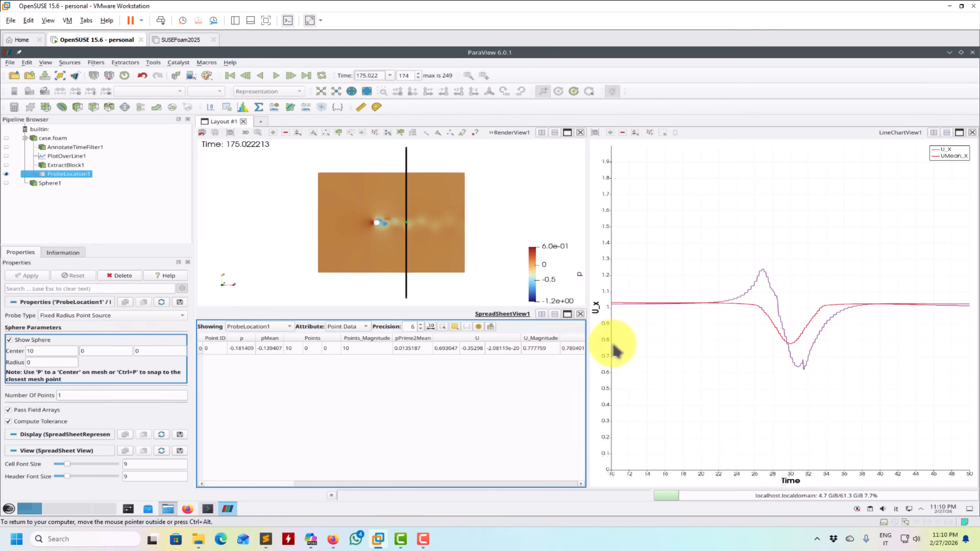
left_click(580, 314)
right_click(74, 177)
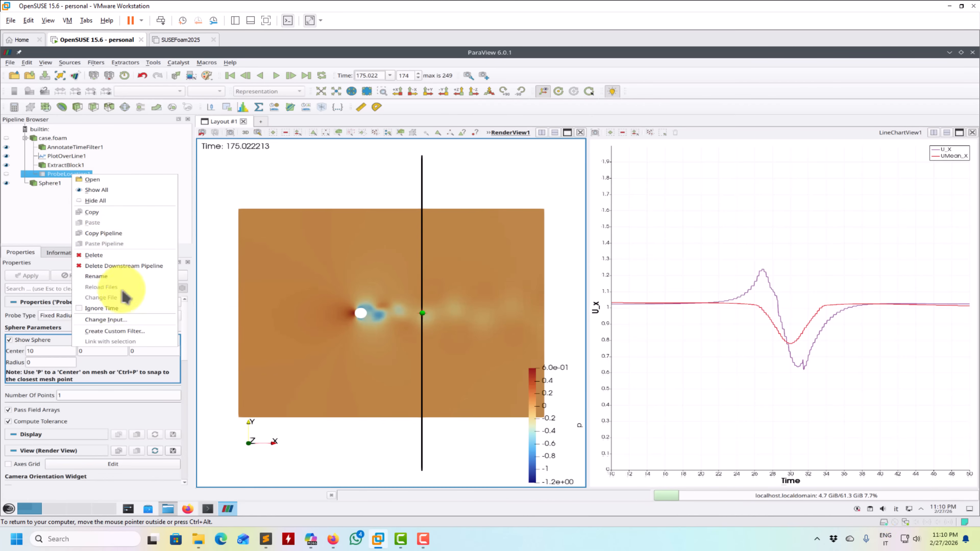
left_click(13, 206)
double_click(56, 175)
right_click(66, 179)
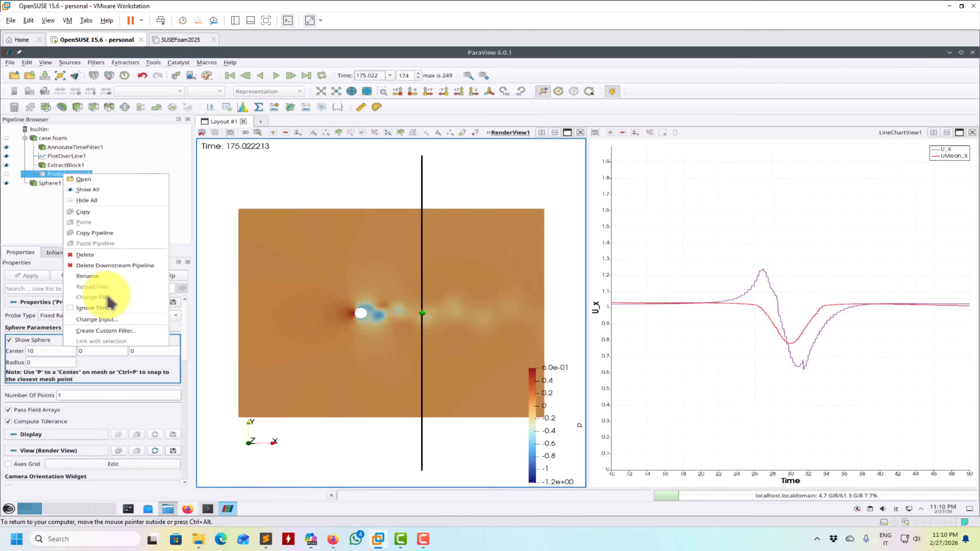
left_click(29, 227)
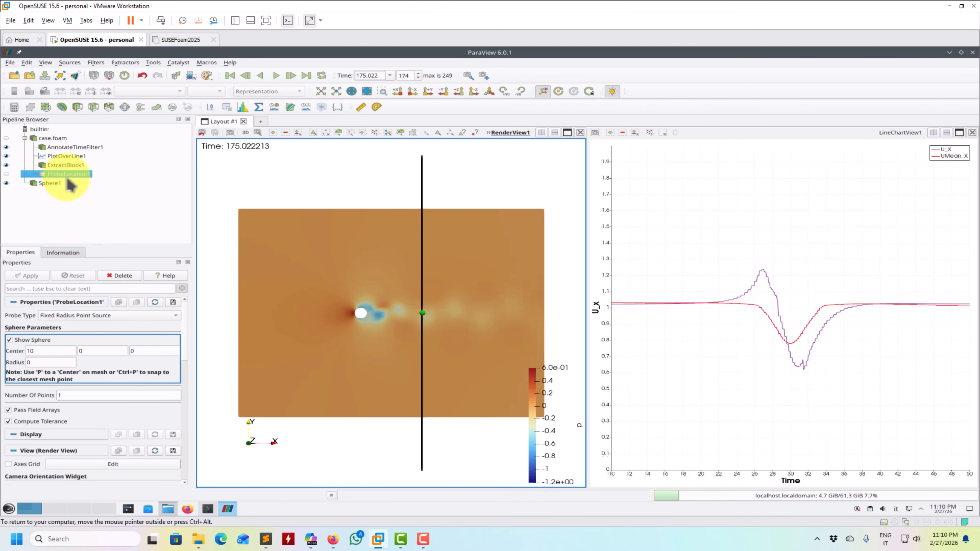
left_click(92, 315)
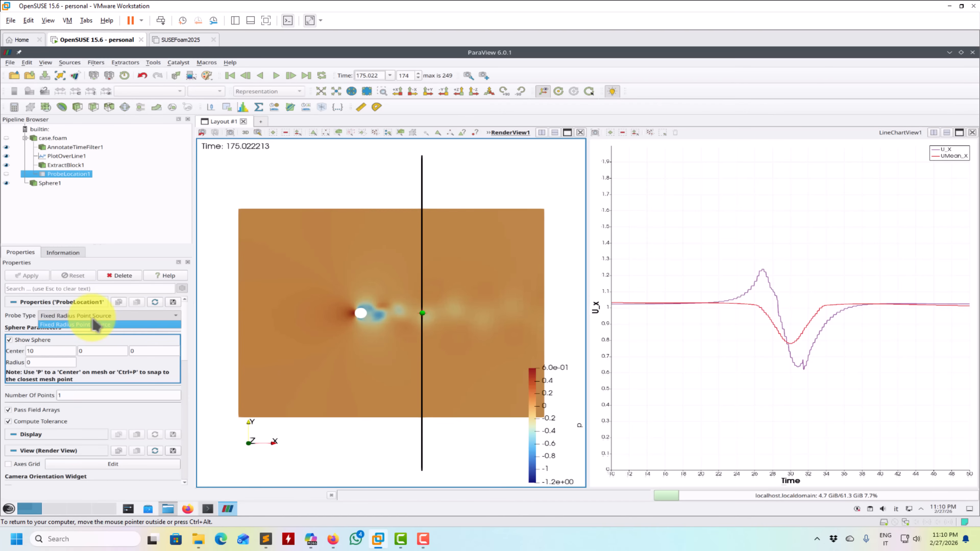
left_click(43, 223)
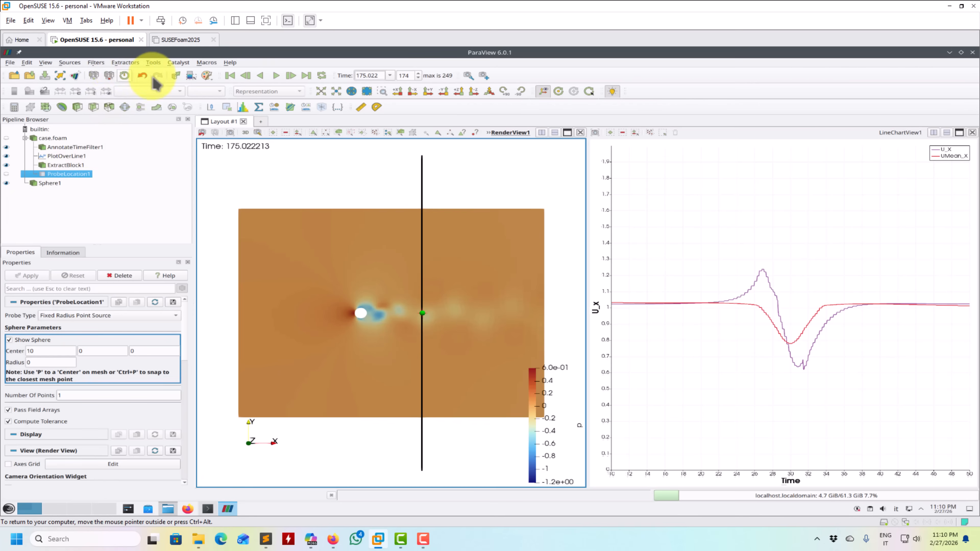
- Add a Plot Data Over Time filter to the probe location and agree to process all time steps
left_click(98, 64)
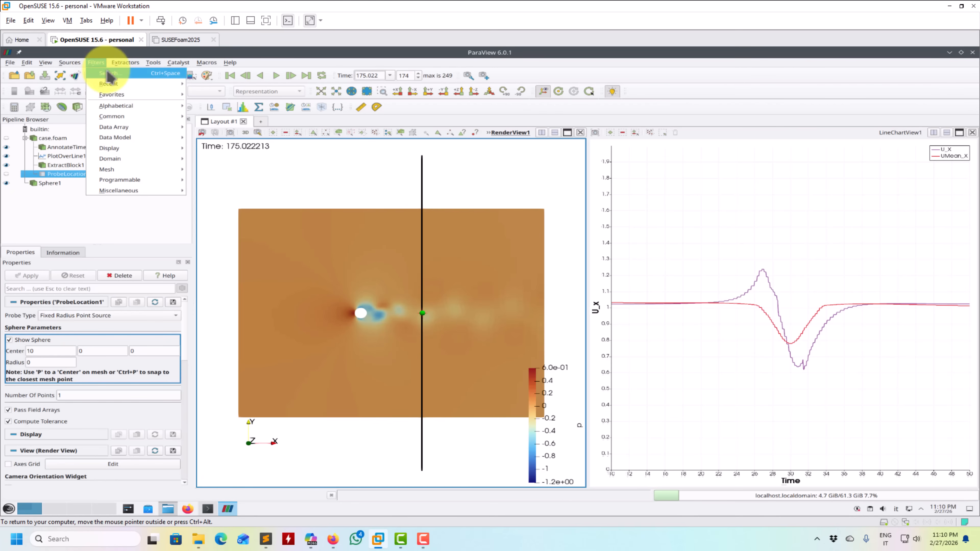
mouse_move(116, 89)
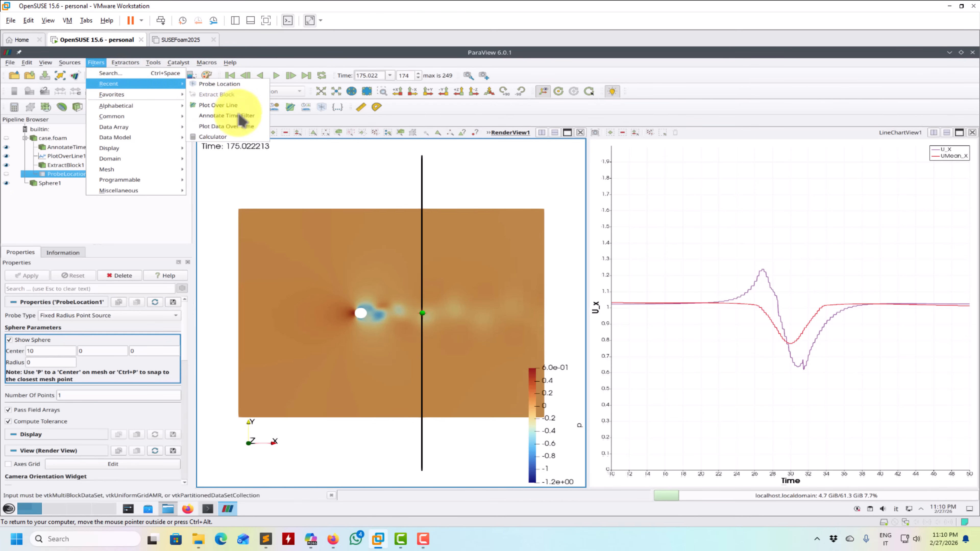
left_click(239, 126)
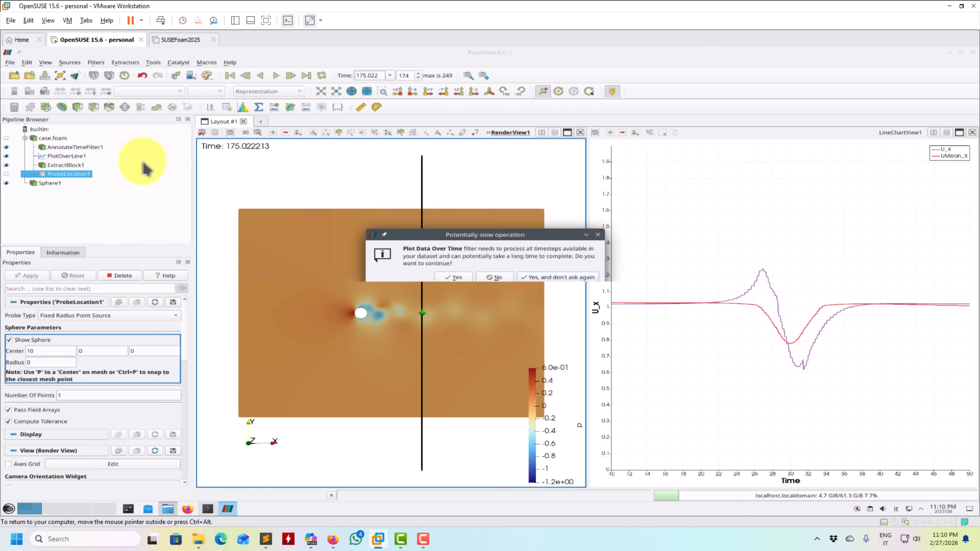
left_click(454, 277)
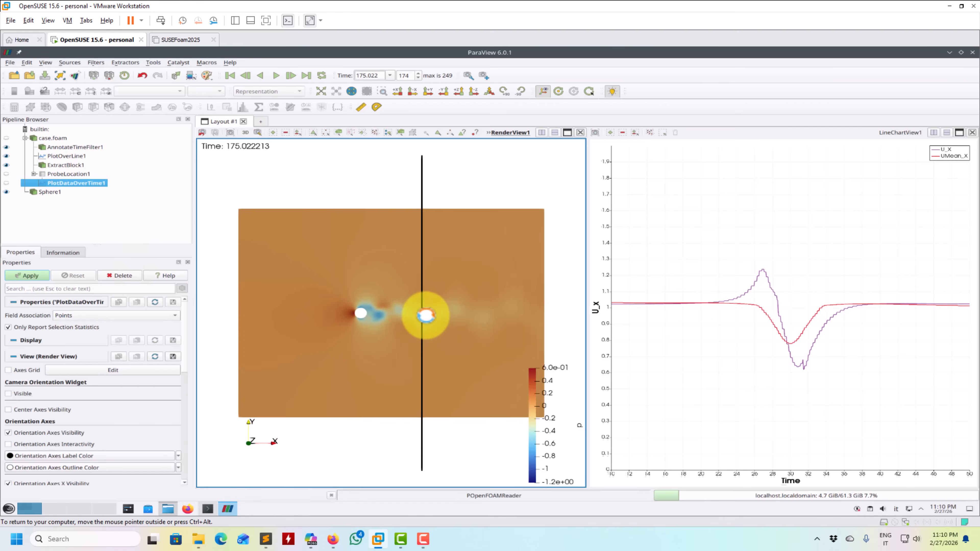
- Split the line chart view into upper and lower halves and show the probe's over-time plot in the new lower view
left_click(579, 314)
left_click(851, 331)
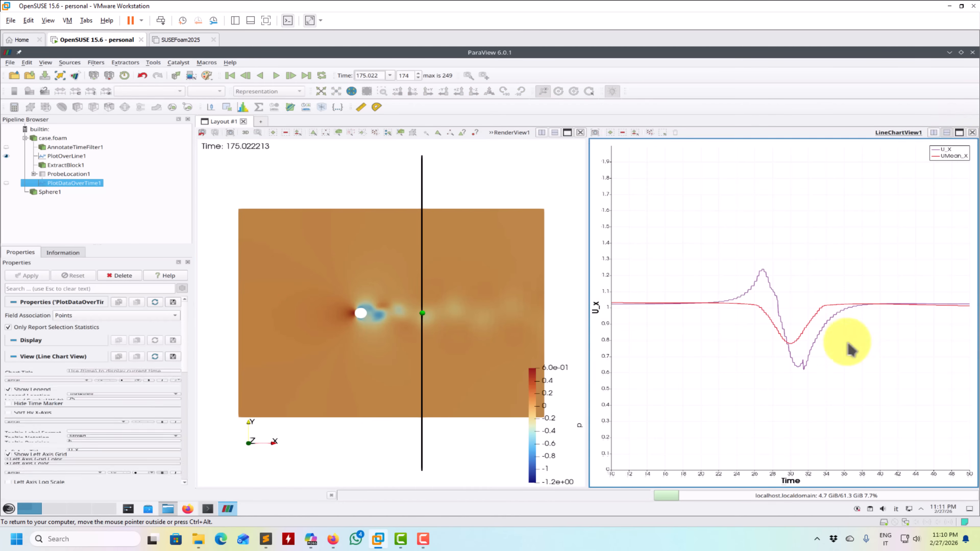
left_click(7, 183)
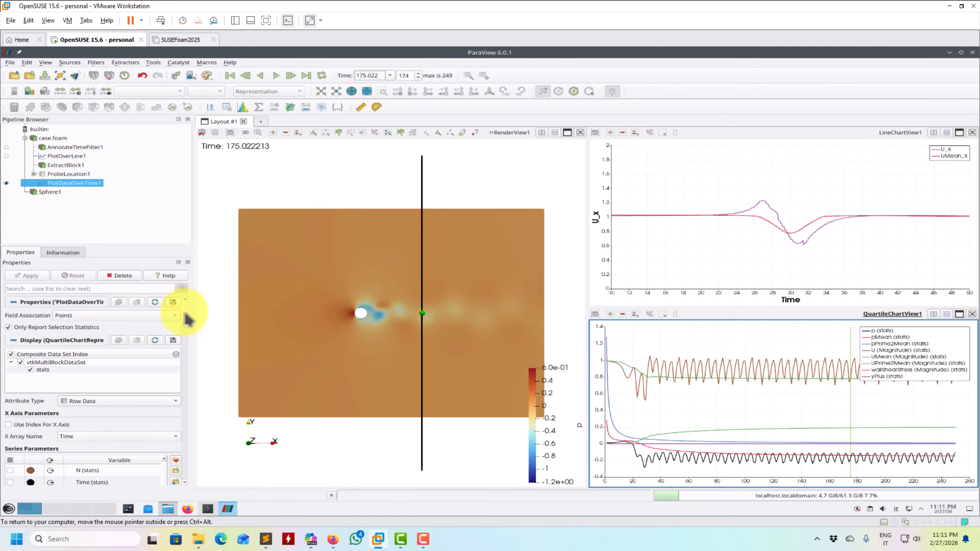
- Hide all series of the over-time chart except U (Magnitude)
scroll(185, 326, "down", 3)
scroll(185, 326, "down", 2)
left_click(10, 342)
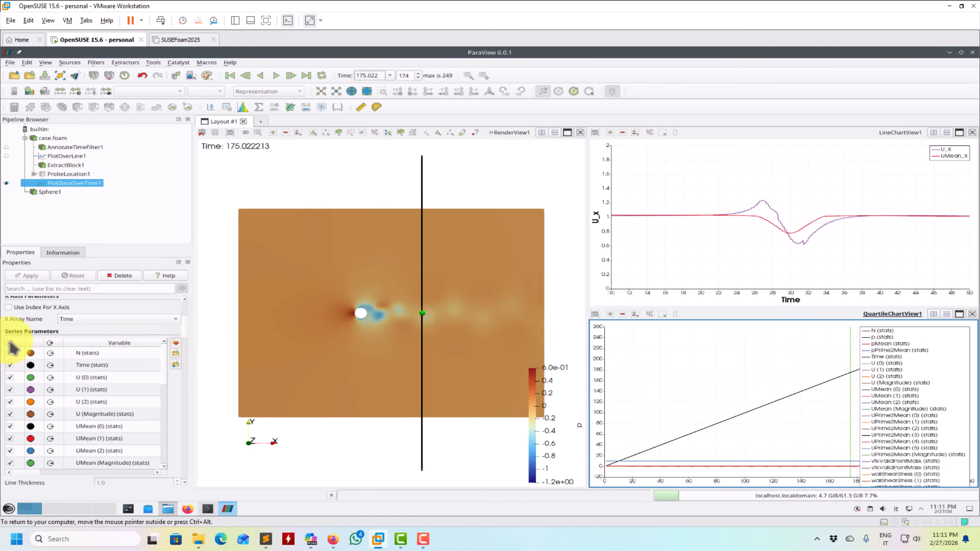
left_click(10, 414)
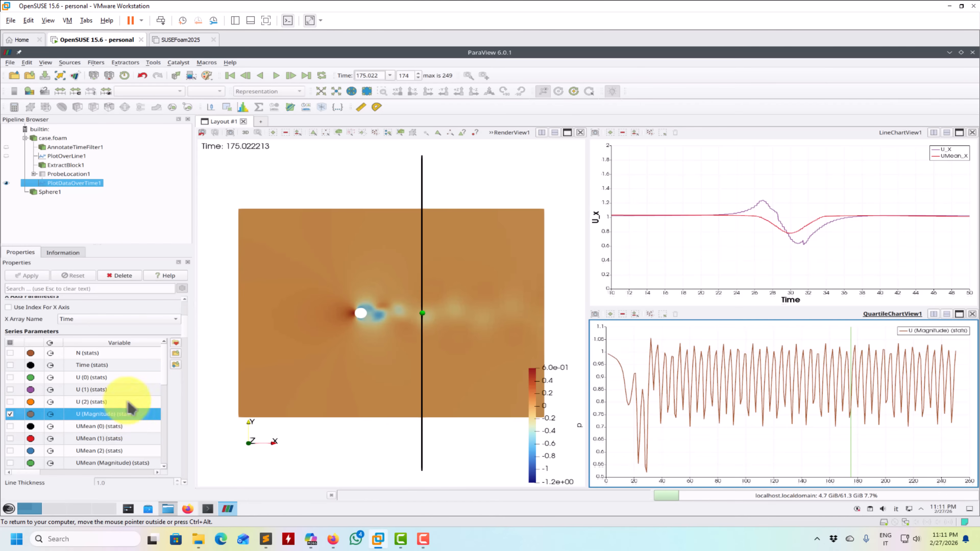
- Turn off Only Report Selection Statistics for the over-time plot and apply the change
scroll(186, 317, "up", 5)
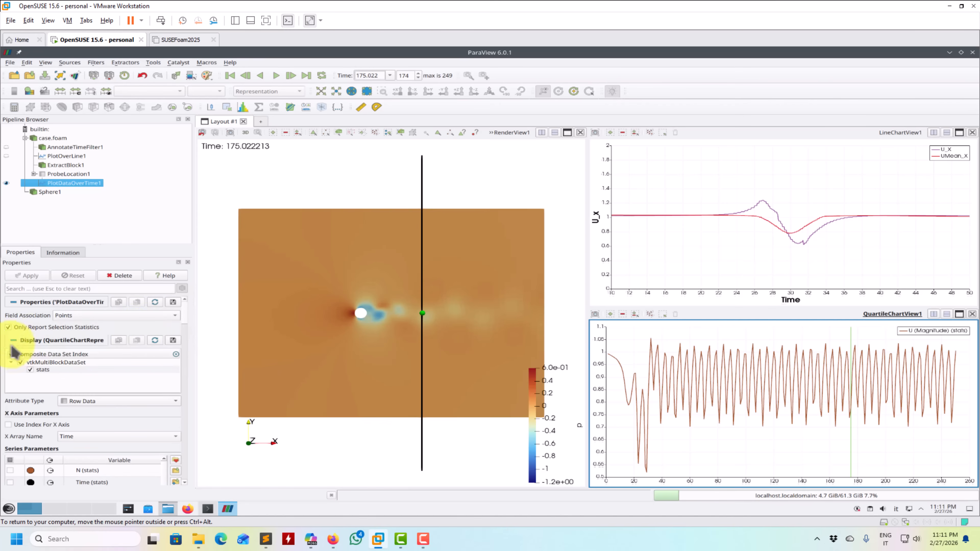
left_click(15, 327)
left_click(28, 275)
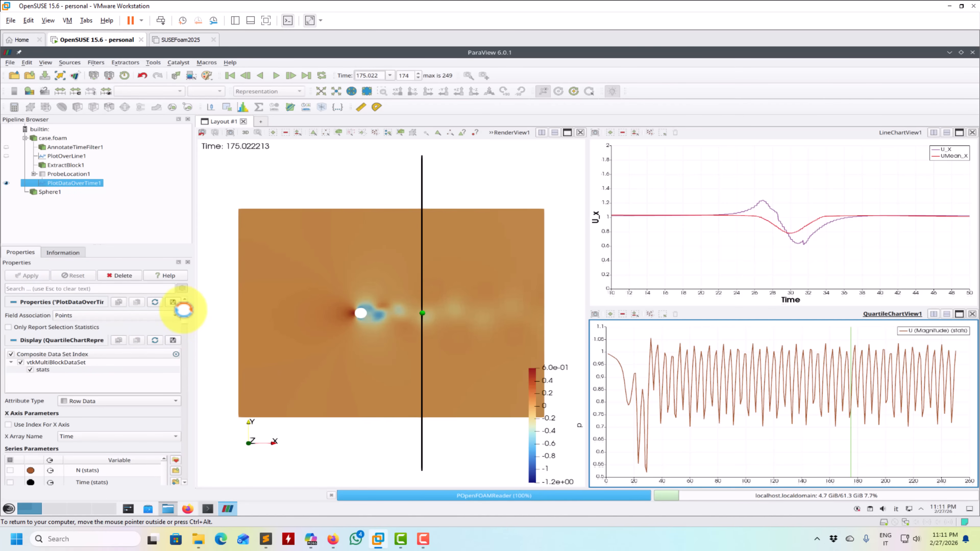
- Clear all series of the over-time chart and show only UMean_X and U_X
scroll(183, 315, "down", 4)
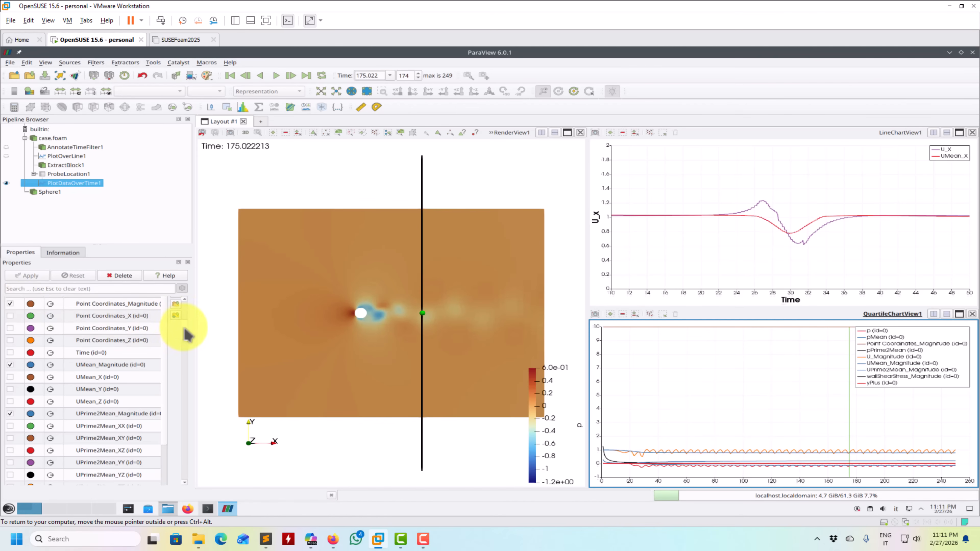
scroll(181, 328, "up", 1)
left_click(10, 326)
left_click(10, 327)
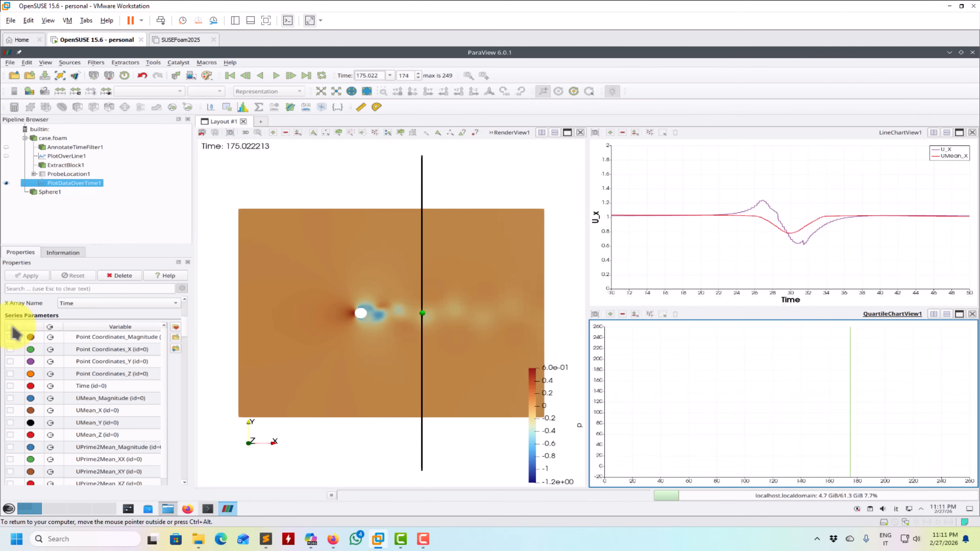
left_click(10, 398)
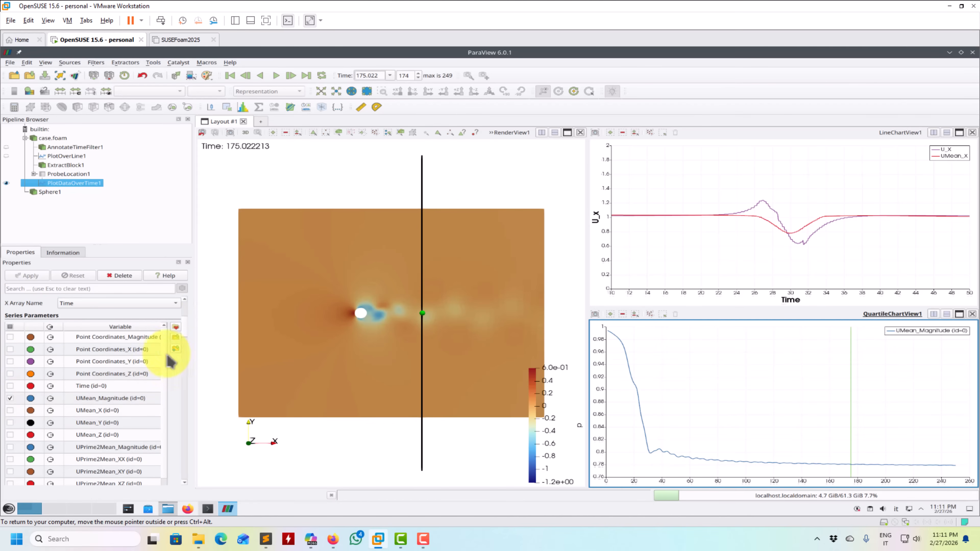
left_click(24, 410)
left_click(10, 397)
left_click(10, 410)
scroll(186, 330, "down", 3)
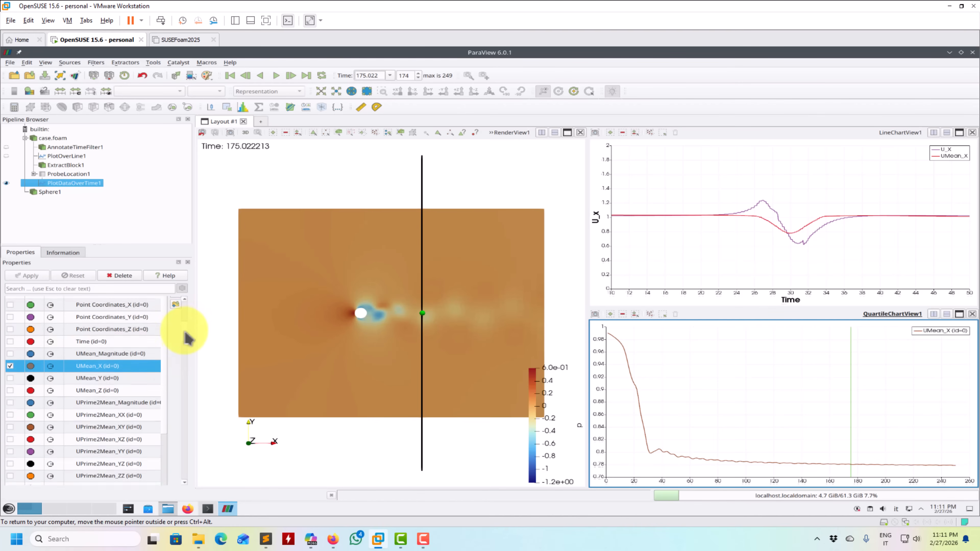
scroll(186, 339, "down", 1)
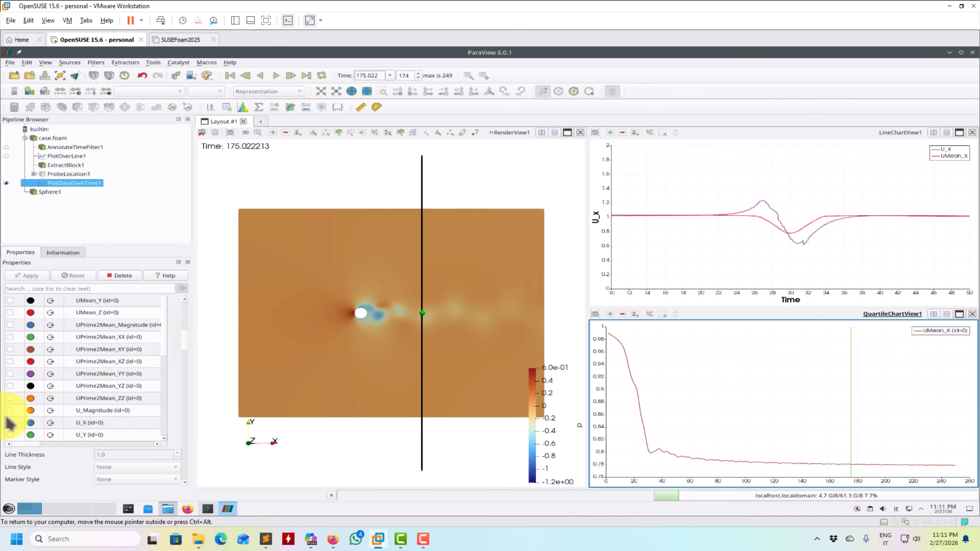
left_click(10, 422)
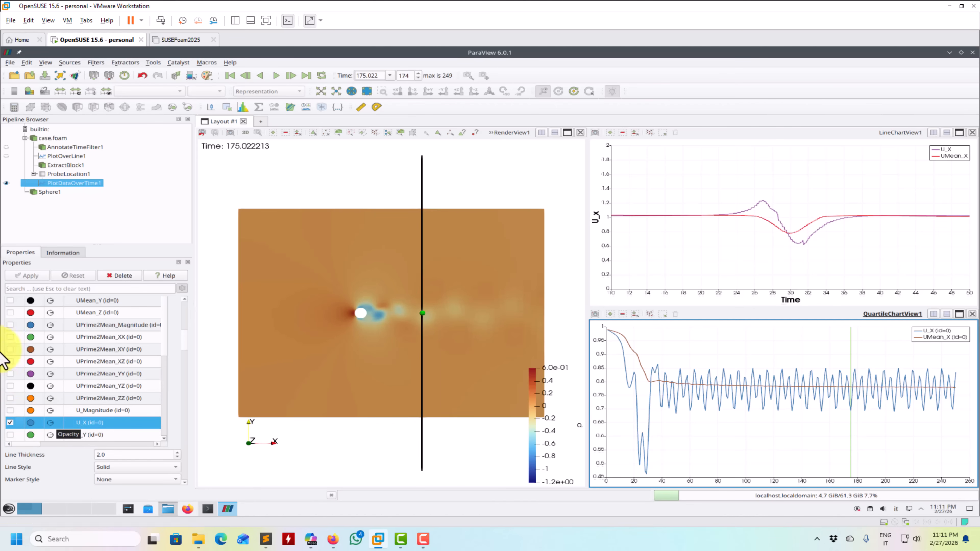
- Find the Temporal Statistics filter for case.foam and read its help page
left_click(53, 139)
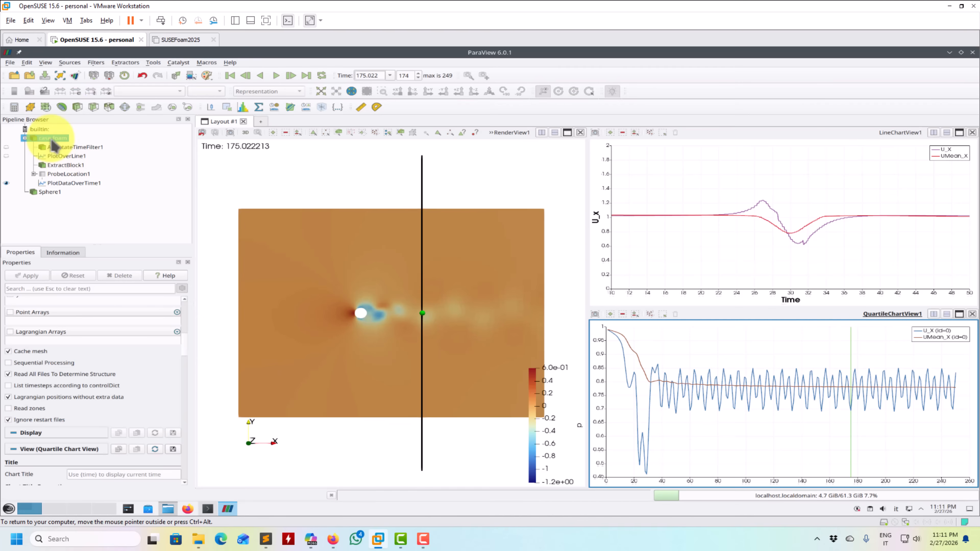
left_click(96, 63)
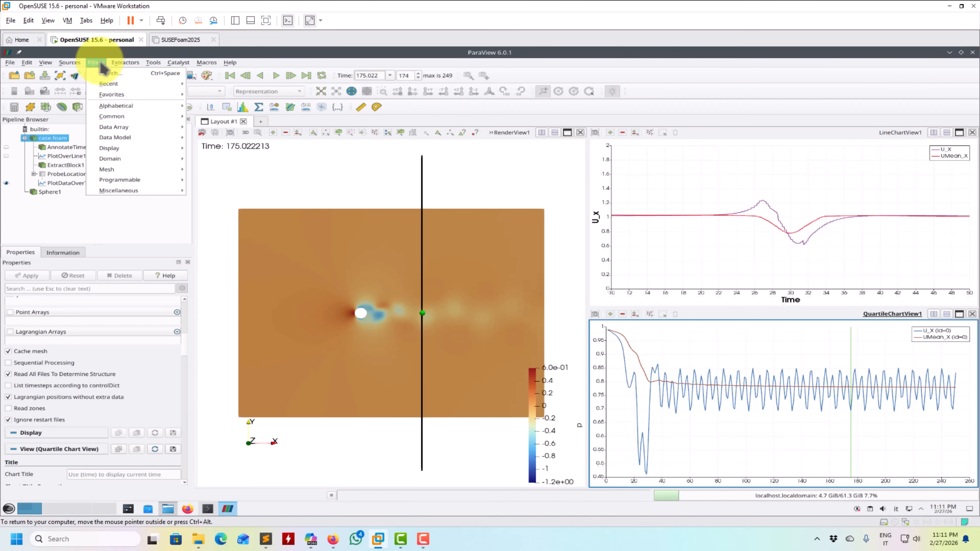
left_click(109, 74)
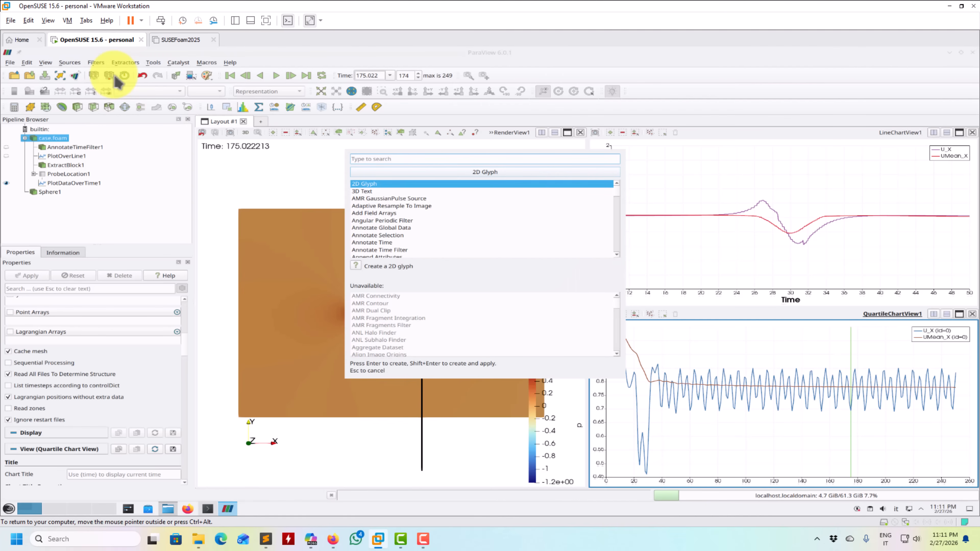
type("temp")
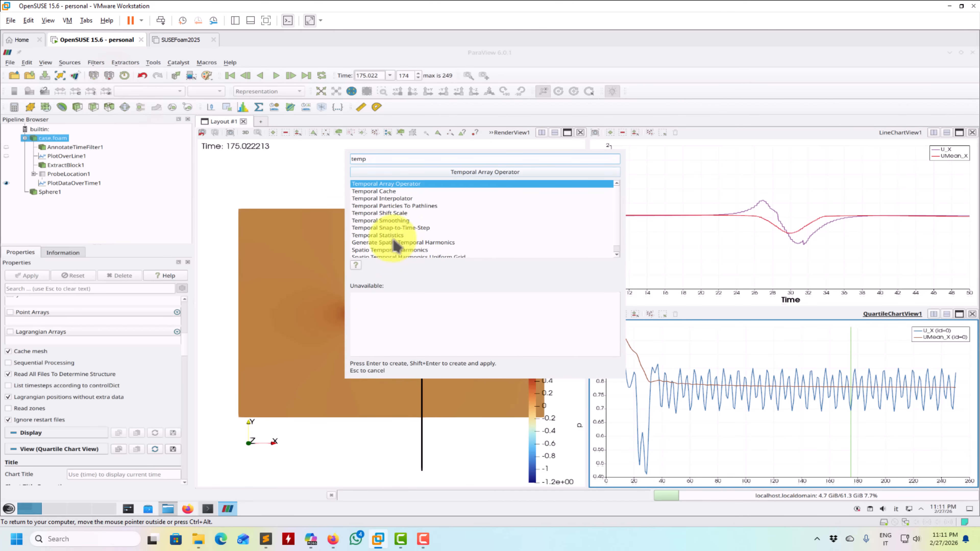
left_click(382, 234)
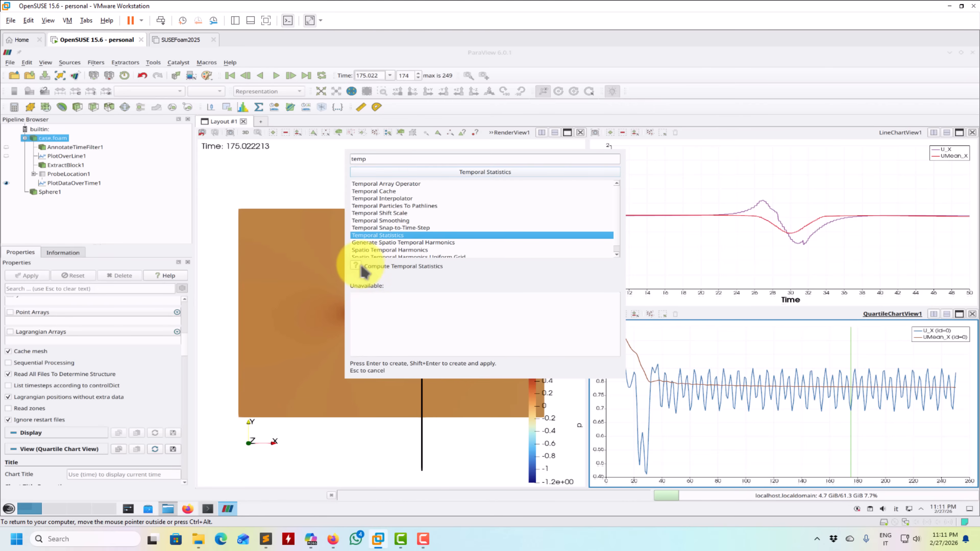
left_click(355, 266)
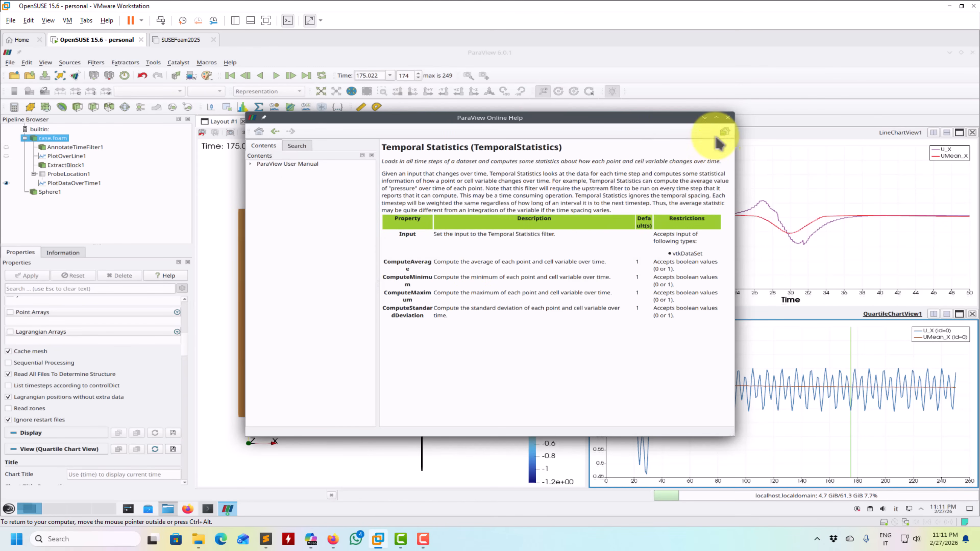
left_click(728, 117)
- Add a Temporal Statistics filter to case.foam and accept the potentially slow operation
left_click(95, 63)
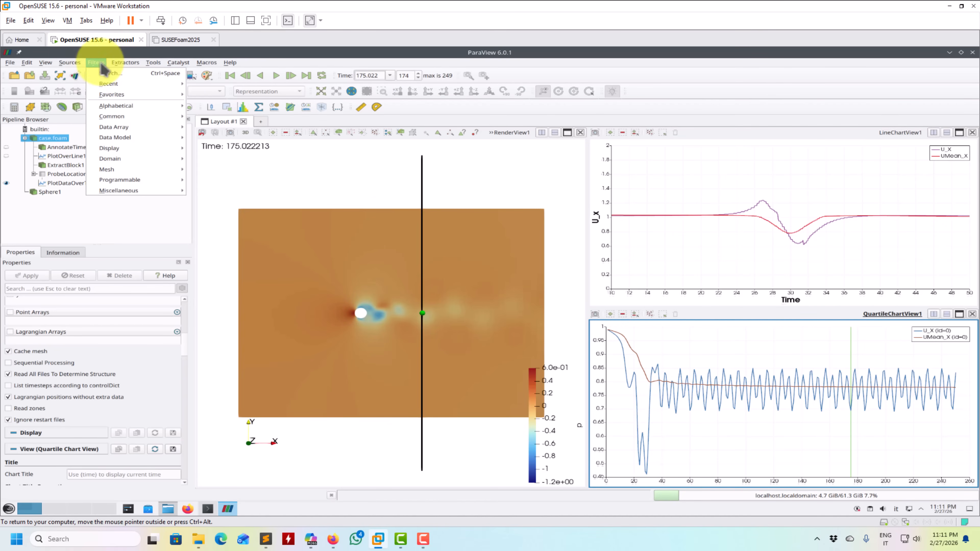
left_click(109, 73)
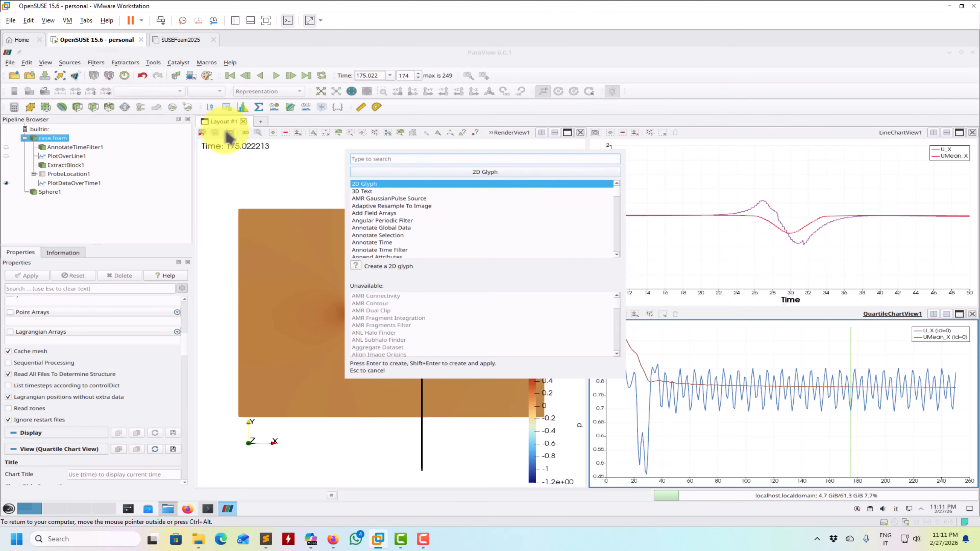
type("tempo")
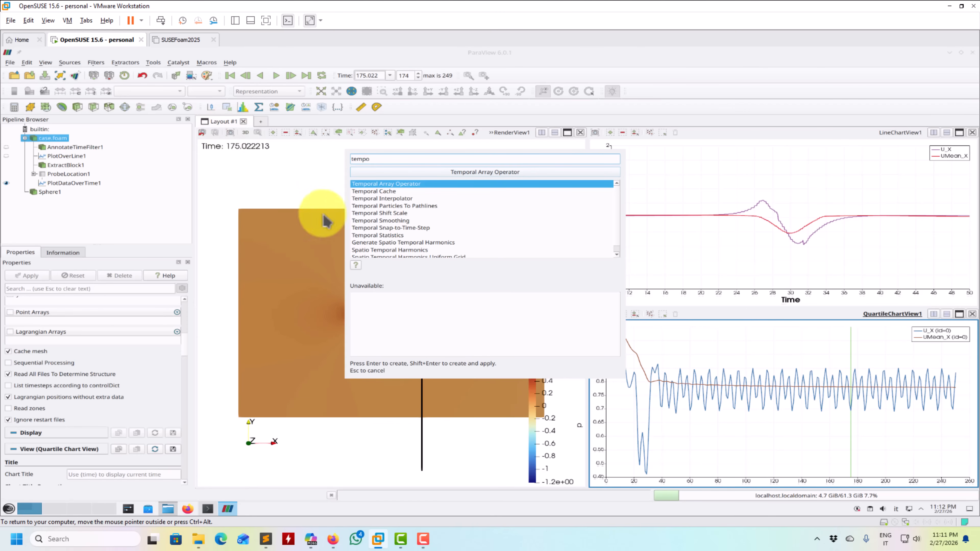
left_click(383, 235)
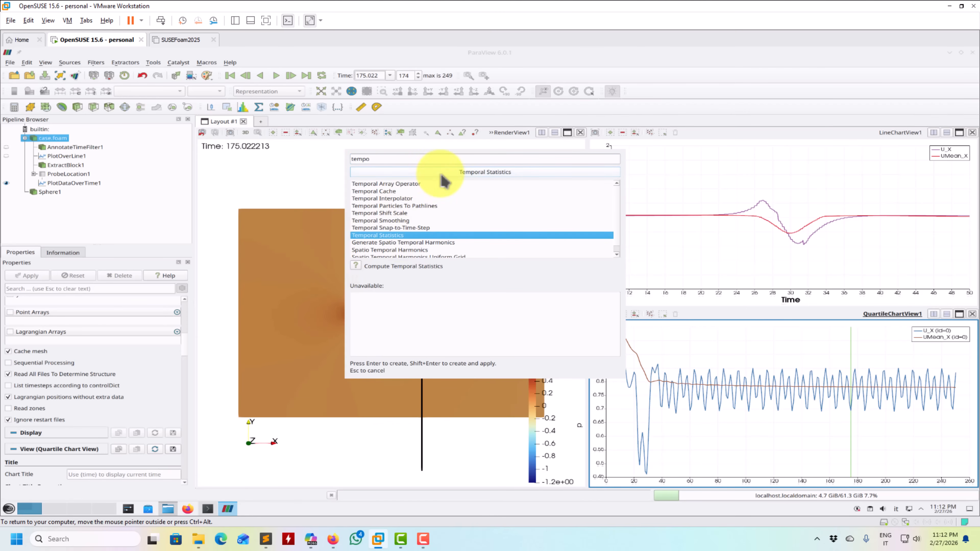
key("Return")
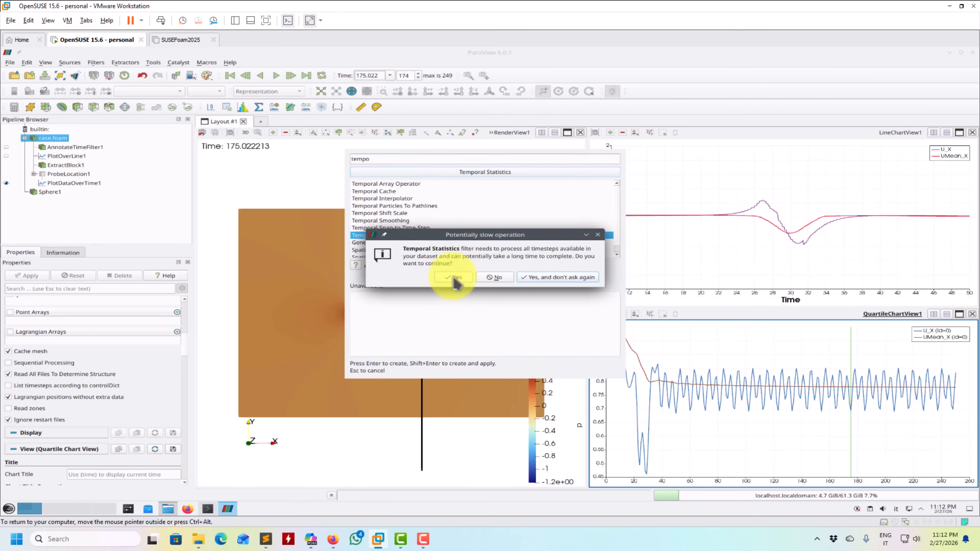
left_click(493, 278)
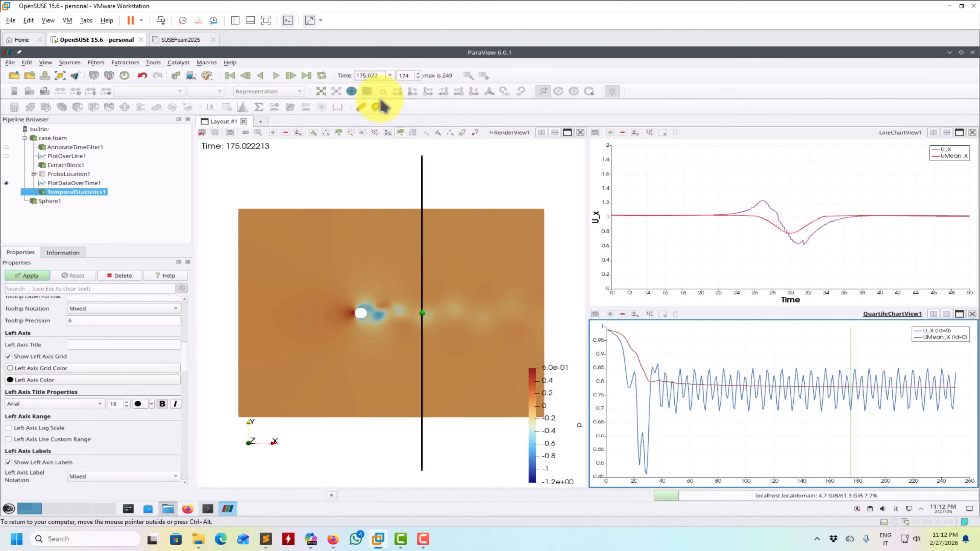
- Turn off the minimum, maximum and standard deviation computations of the temporal statistics, keeping only Compute Average, and apply the filter
scroll(184, 369, "up", 10)
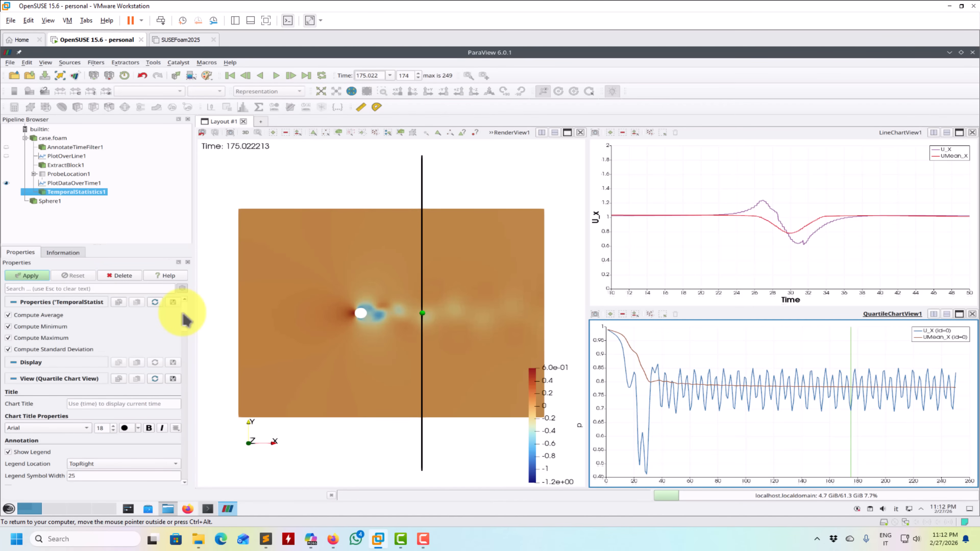
left_click(57, 327)
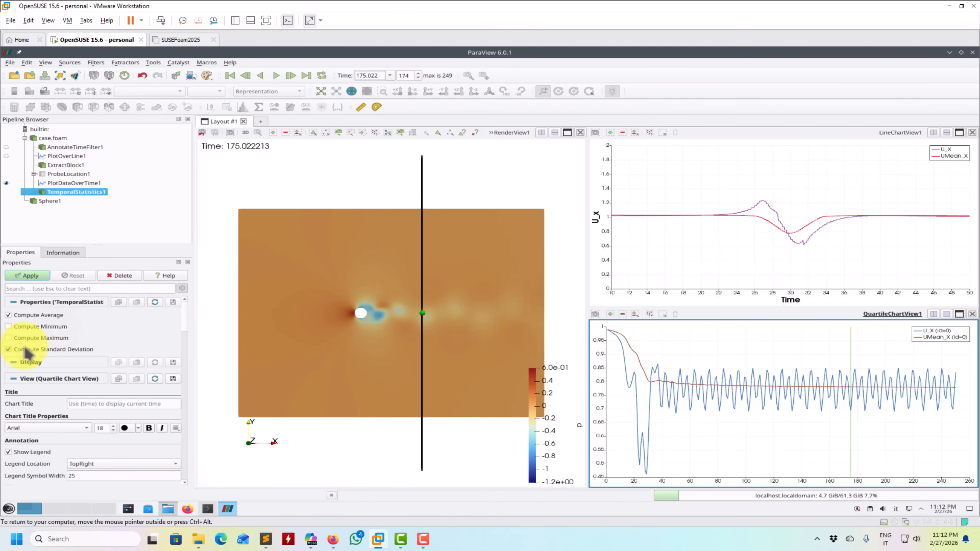
left_click(39, 349)
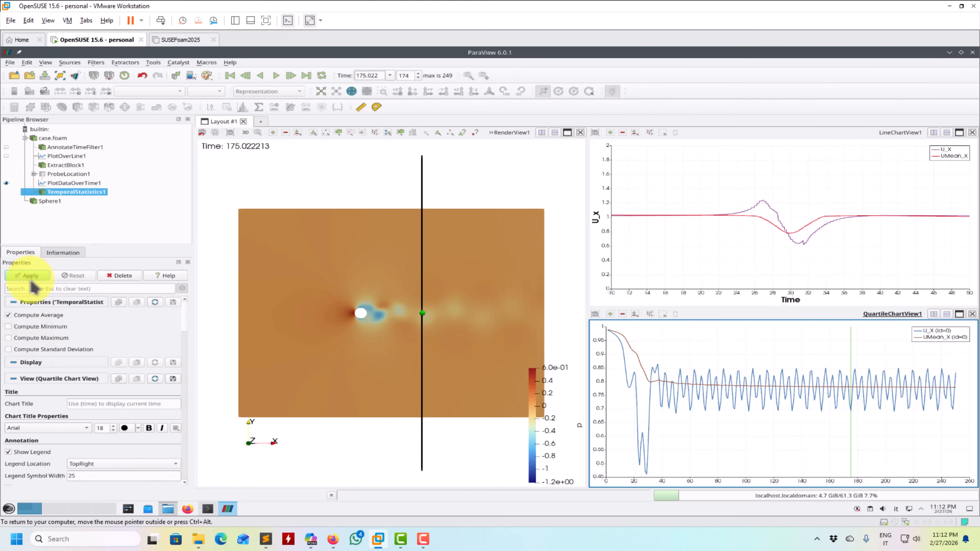
left_click(37, 276)
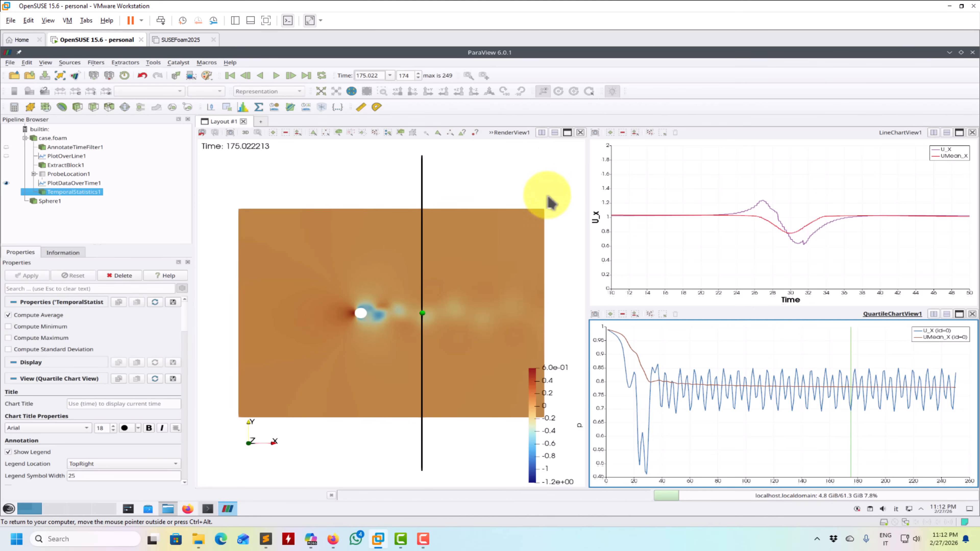
- Split the render view into upper and lower halves and show the temporal statistics in a new Render View in the lower half
left_click(554, 132)
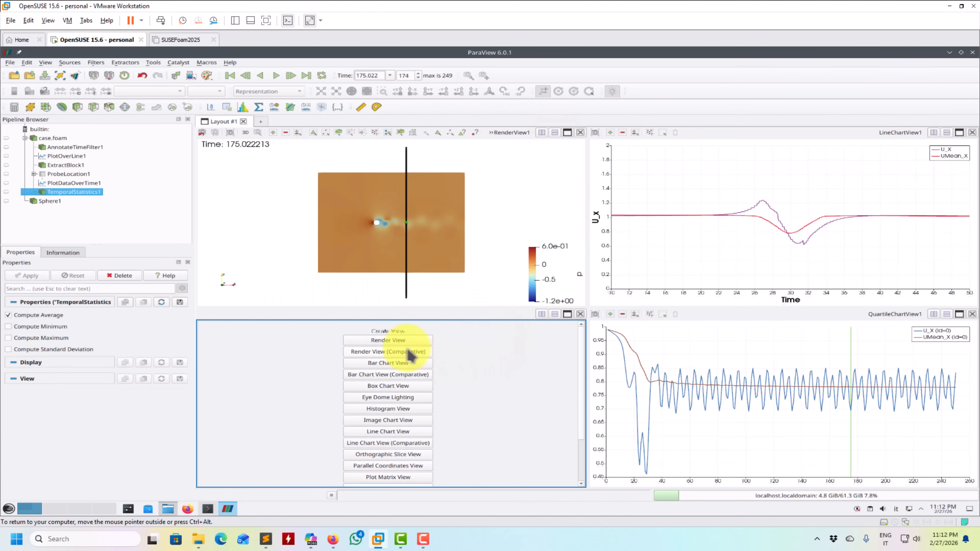
left_click(411, 341)
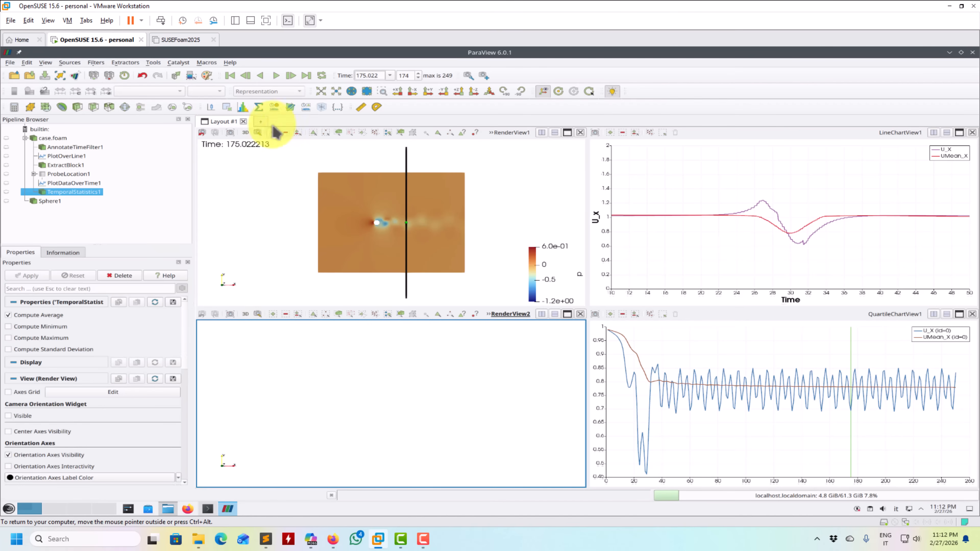
left_click(7, 192)
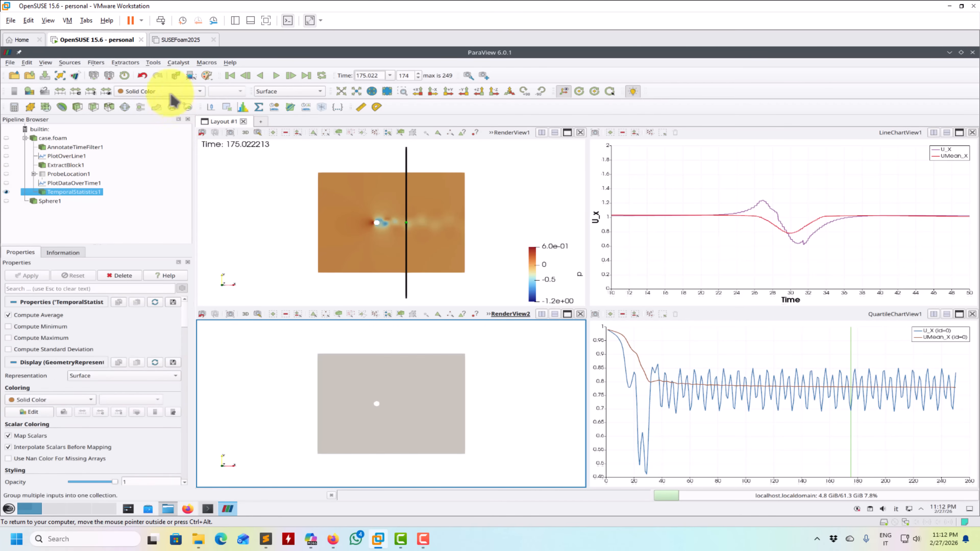
- Color the temporal statistics by U_average and the extracted block in the upper render view by UMean
left_click(174, 92)
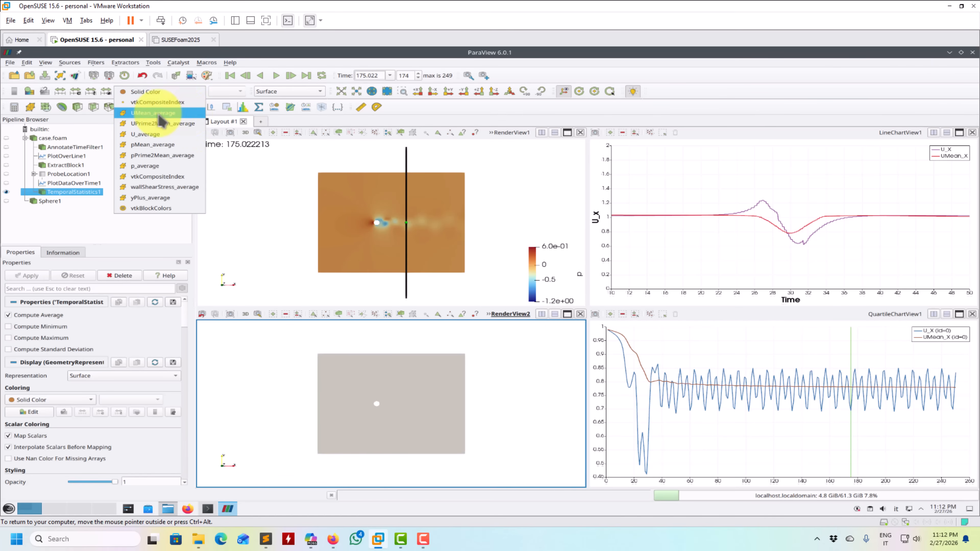
left_click(145, 134)
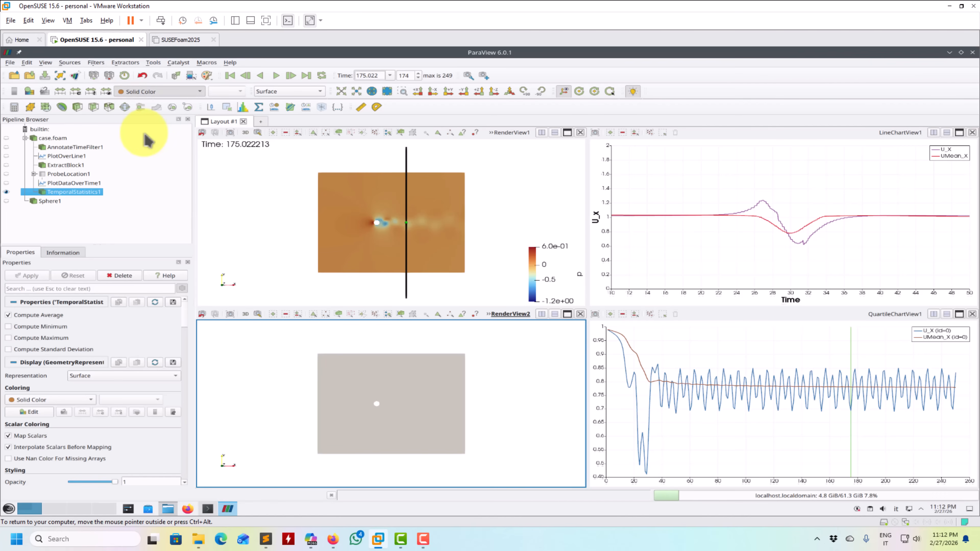
left_click(259, 210)
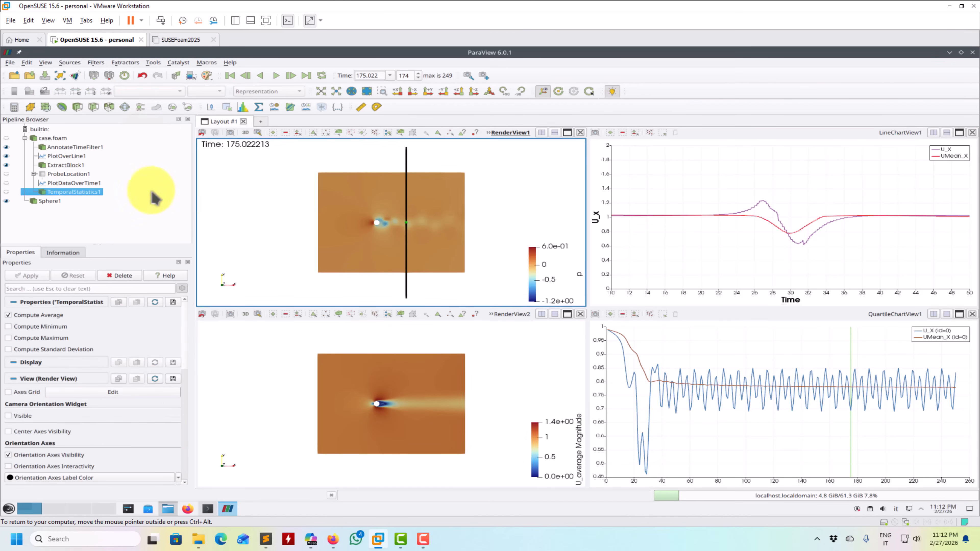
left_click(64, 165)
left_click(162, 91)
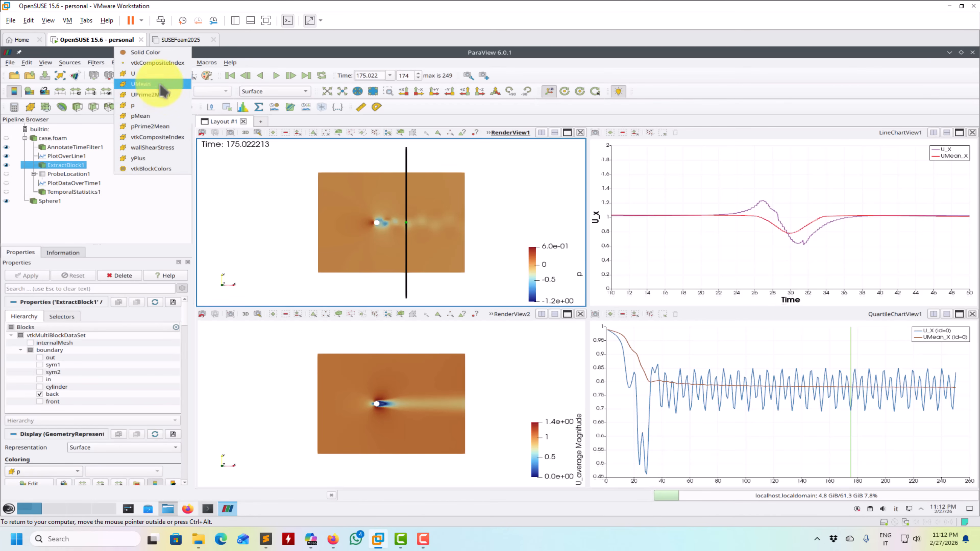
left_click(144, 84)
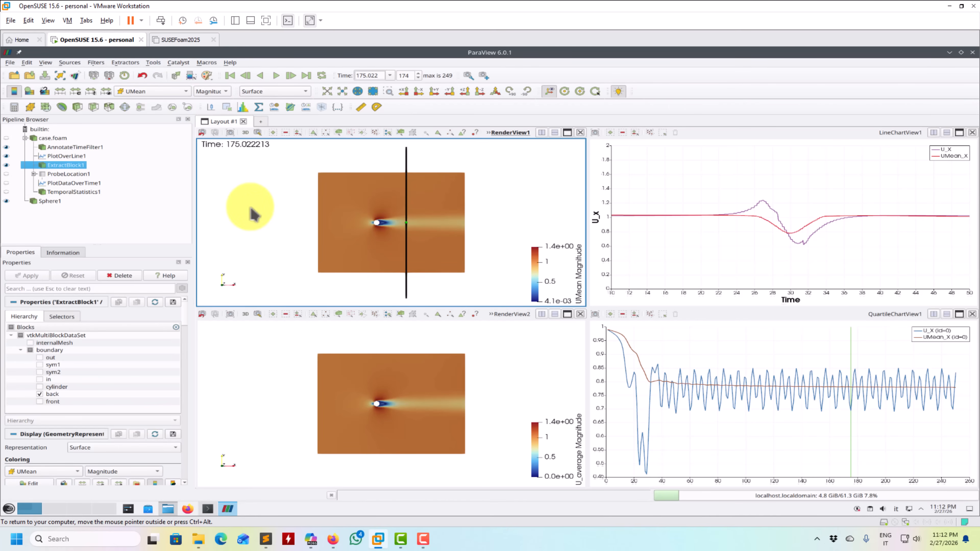
- Link the camera of the upper render view to the lower render view
right_click(255, 214)
left_click(262, 226)
left_click(259, 362)
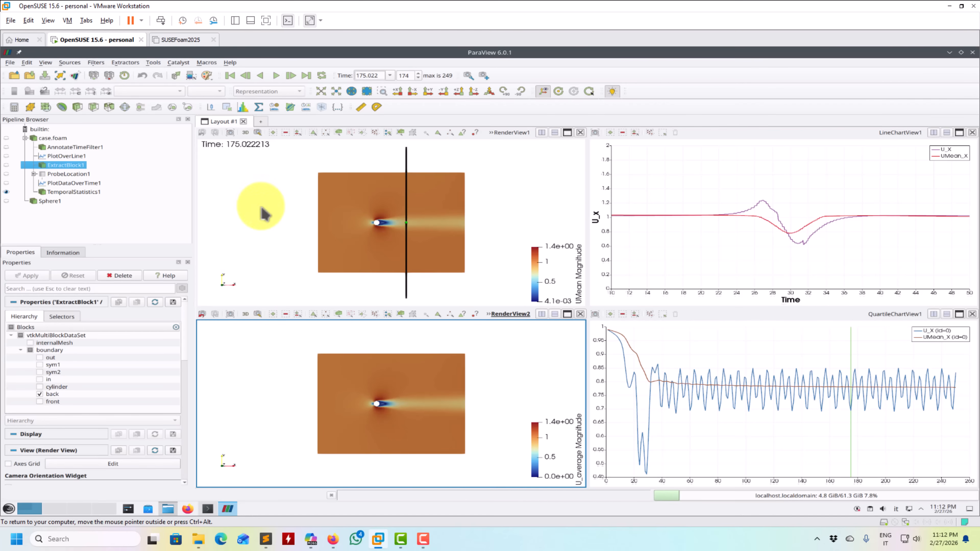
- Review the options for unlinking and managing the render views' camera link
right_click(253, 196)
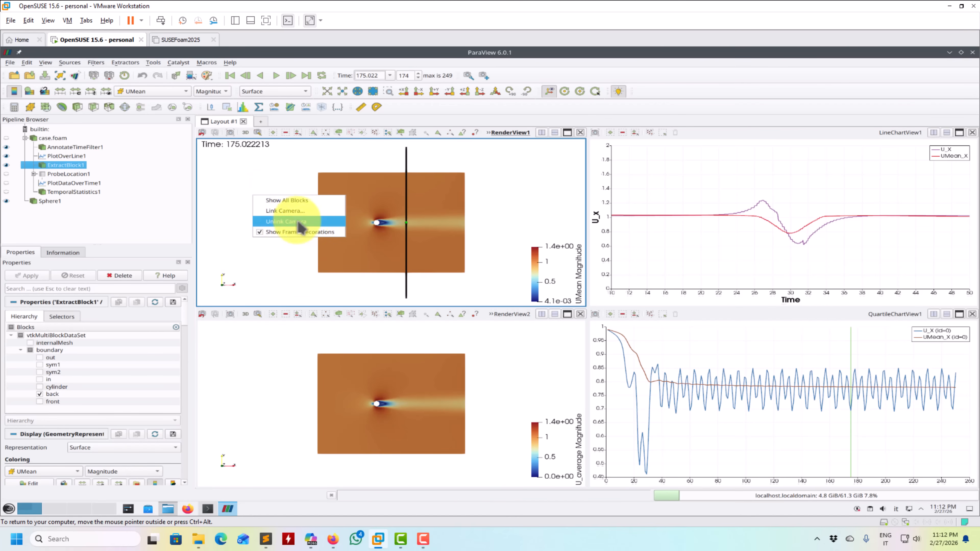
left_click(272, 268)
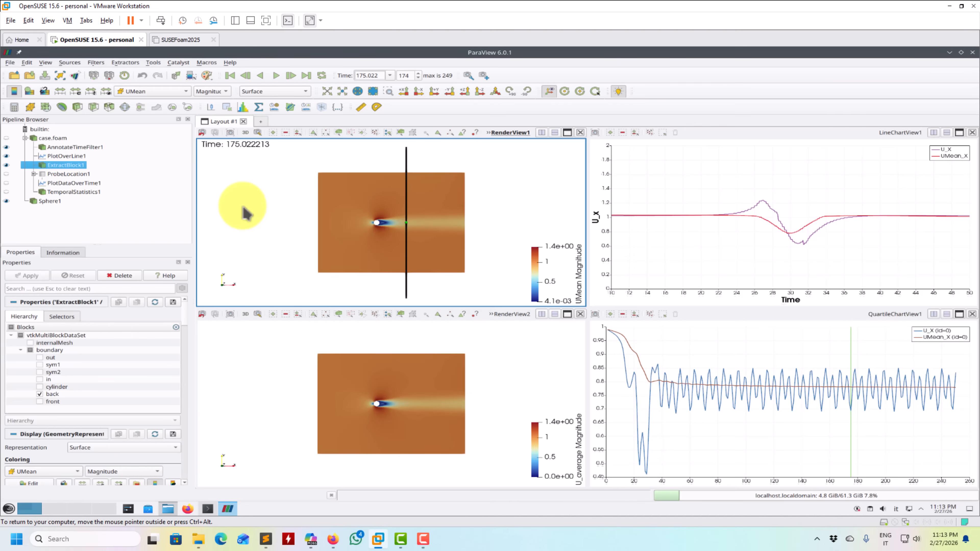
left_click(160, 64)
left_click(166, 116)
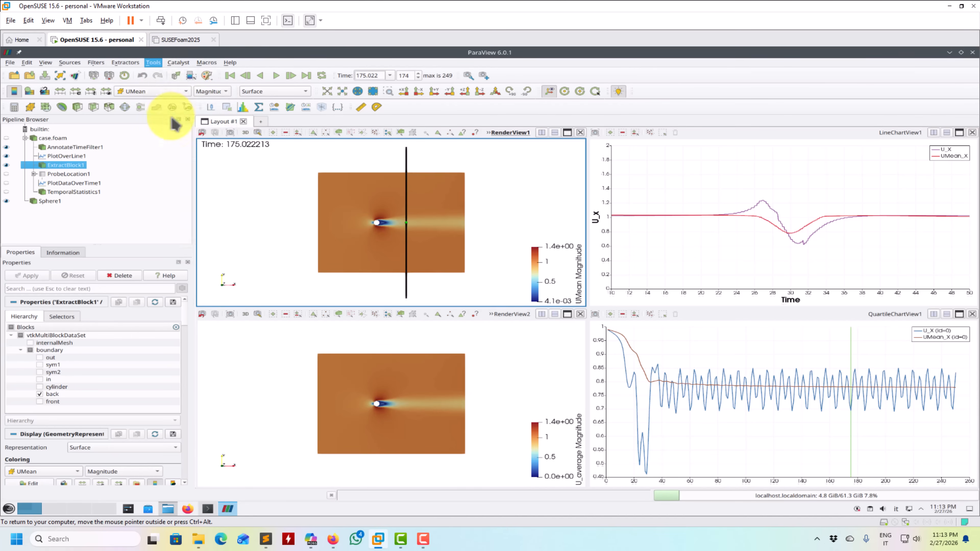
left_click(598, 318)
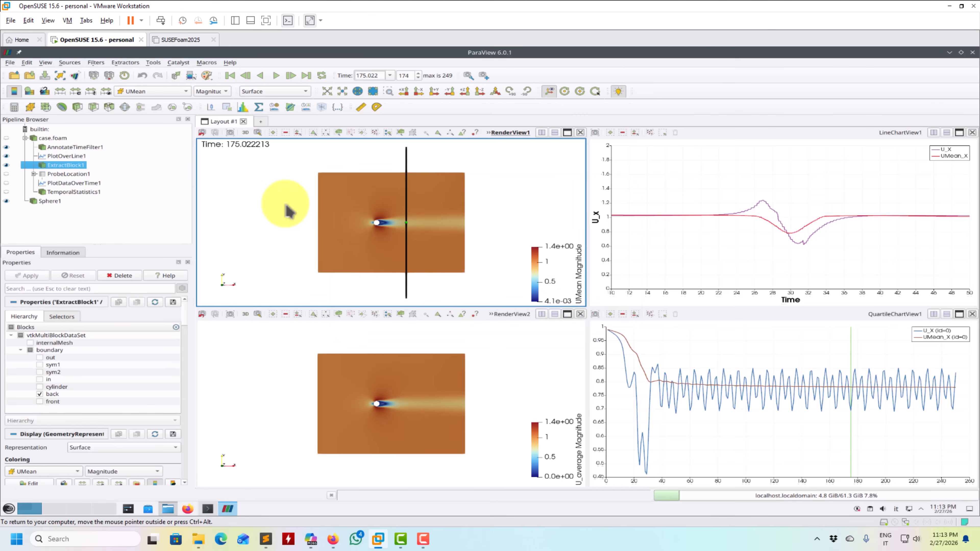
- Play the animation from the first time step with the cylinder in close-up and jump to the last time step
right_click_drag(285, 204, 249, 272)
left_click(231, 75)
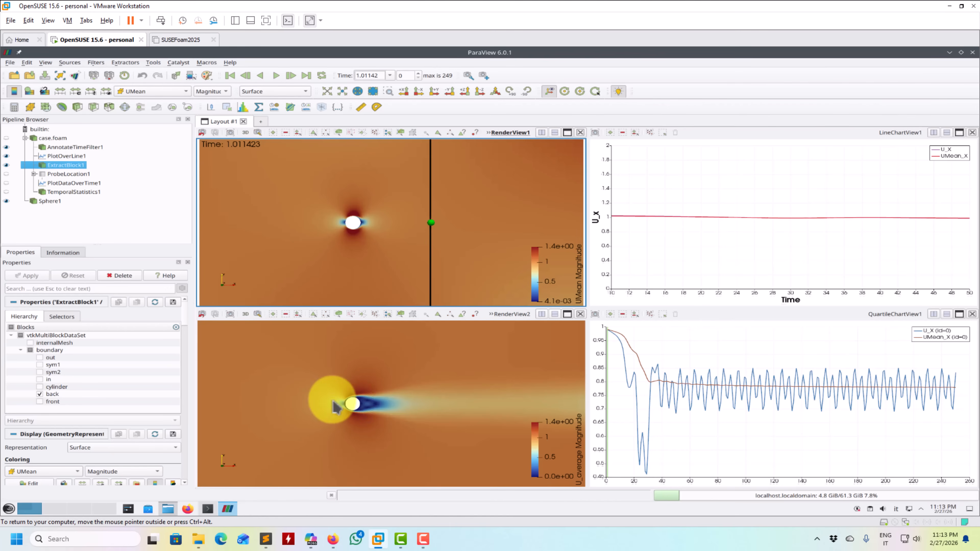
left_click(278, 76)
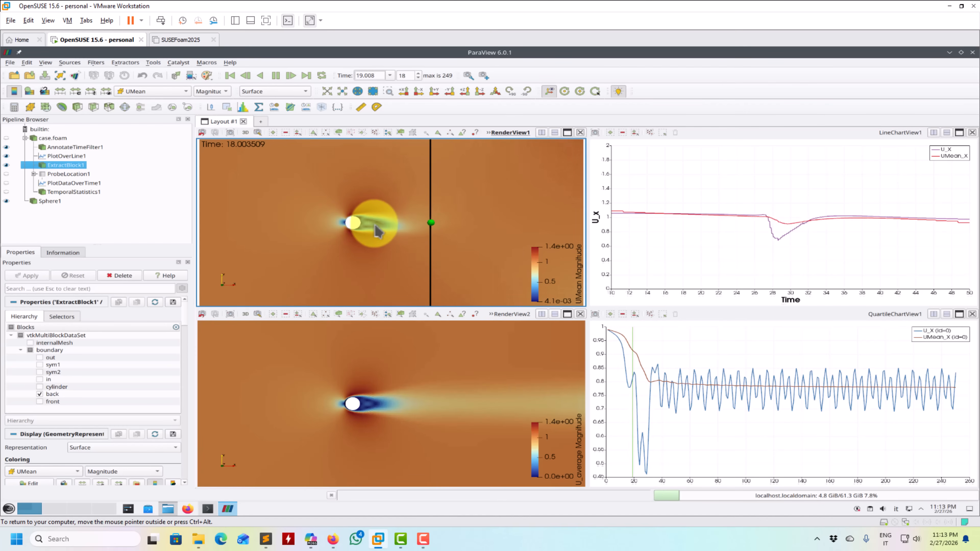
left_click(276, 75)
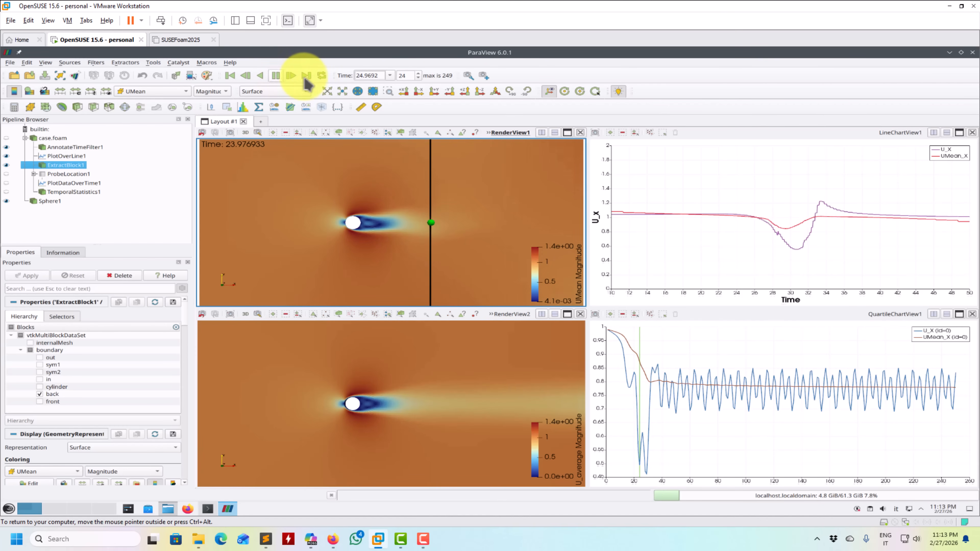
left_click(307, 75)
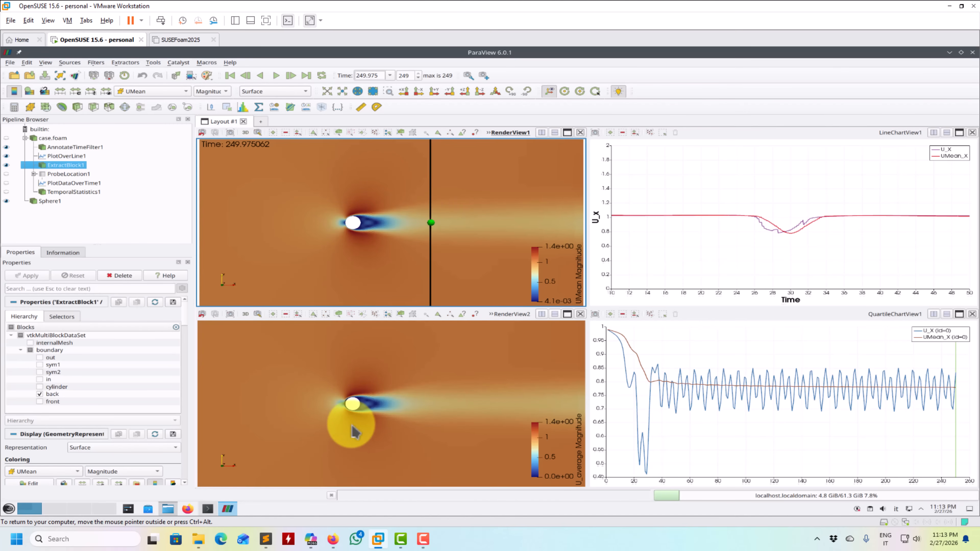
- Color the temporal statistics in the lower render view by p_average
right_click_drag(351, 425, 349, 398)
left_click(72, 191)
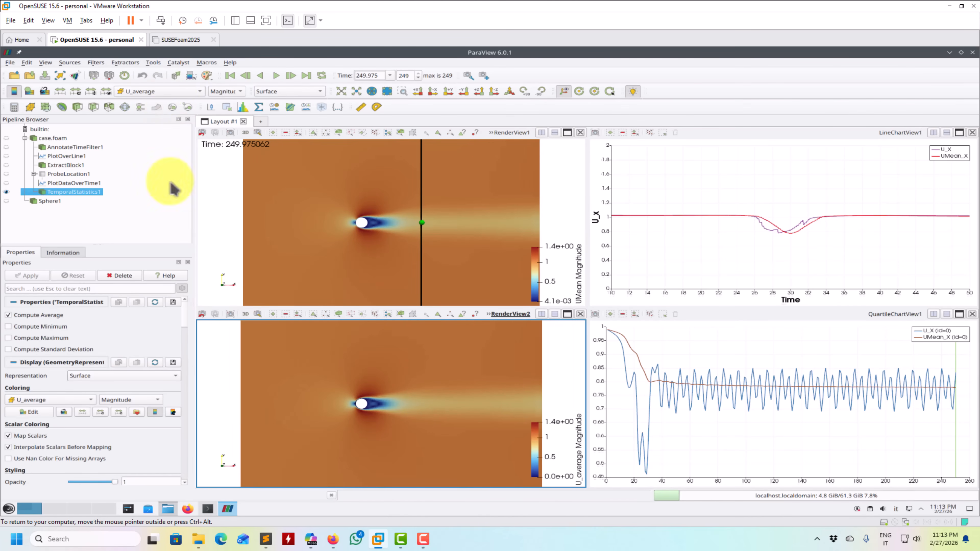
left_click(181, 91)
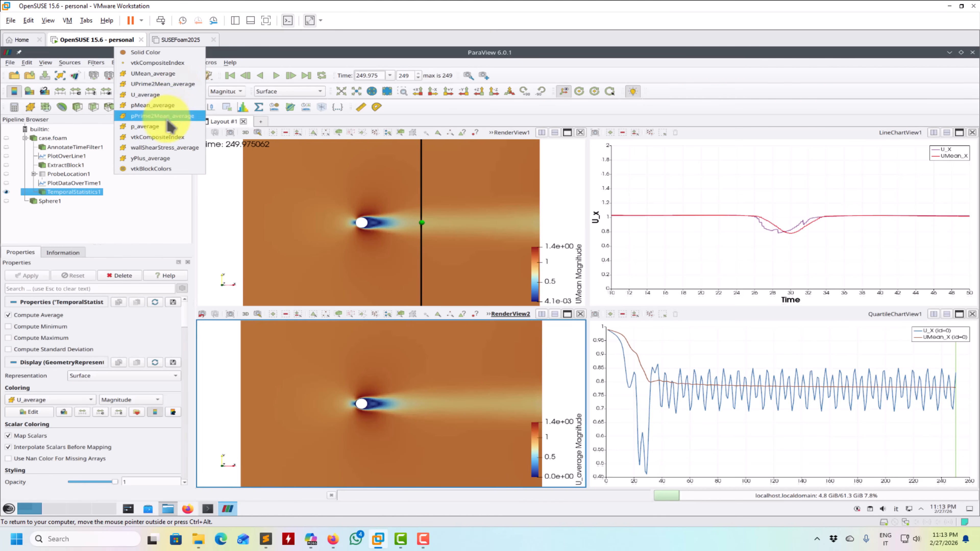
left_click(150, 126)
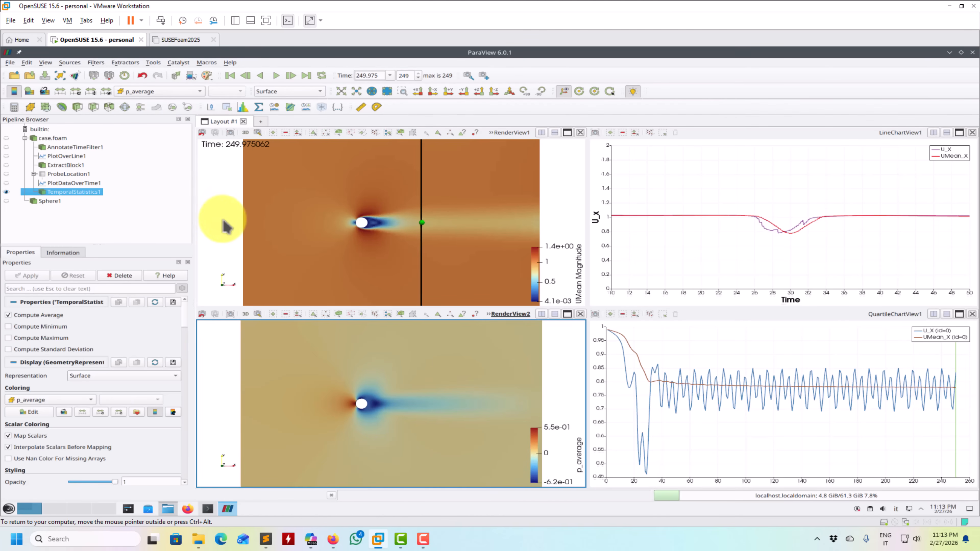
- Color the extracted block in the upper render view by pMean and show the whole domain in both linked views
left_click(226, 227)
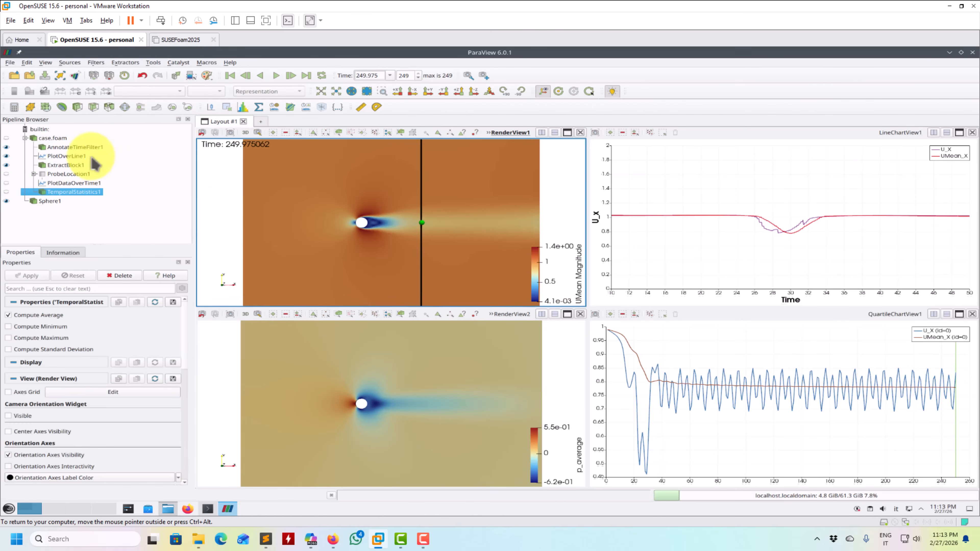
left_click(173, 95)
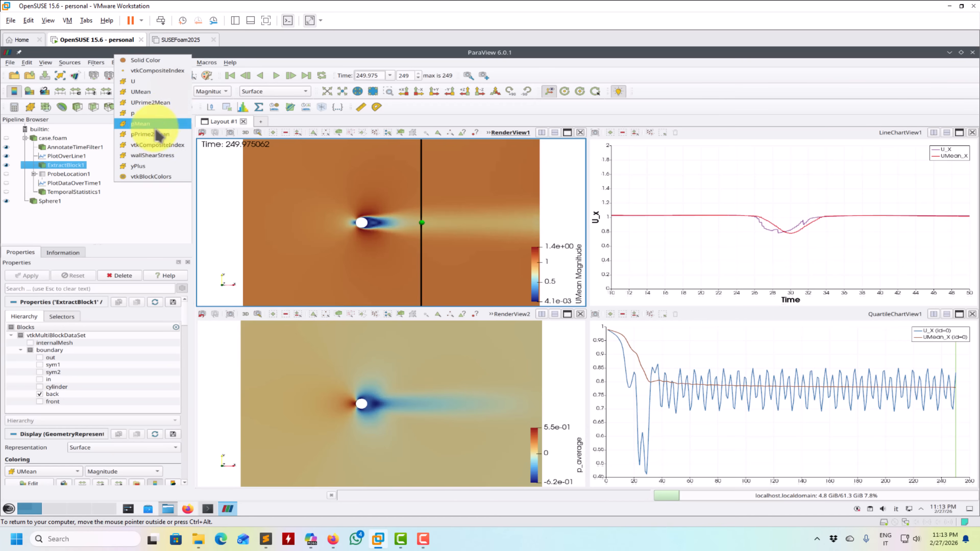
left_click(145, 123)
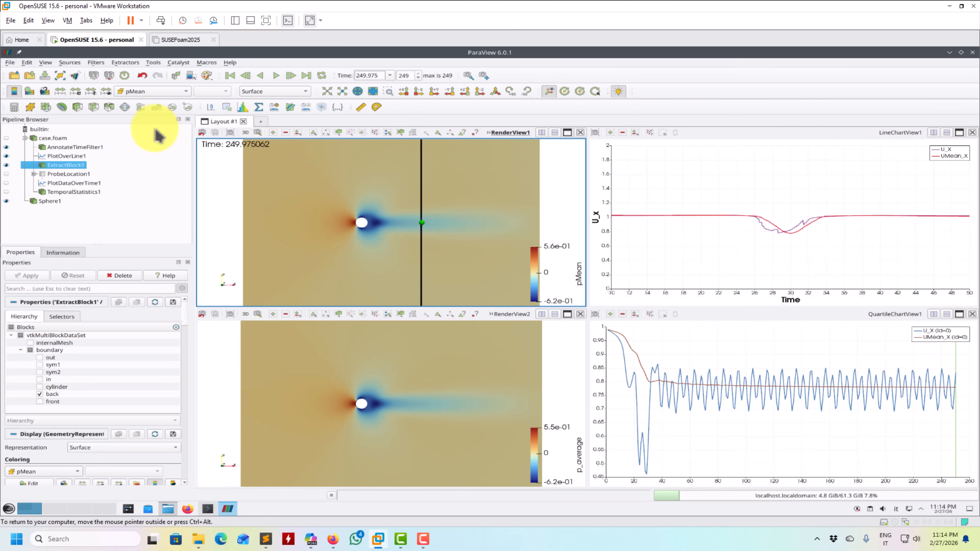
scroll(217, 162, "down", 2)
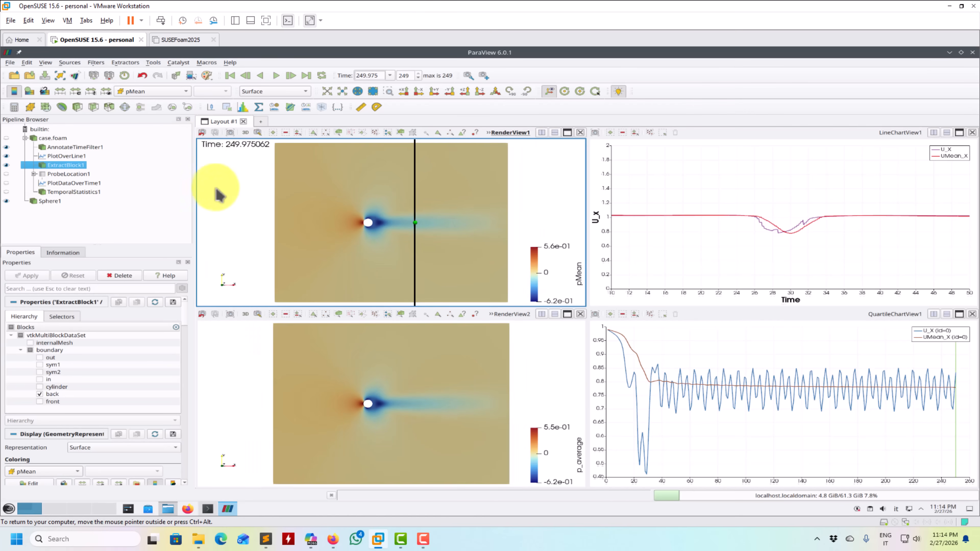
scroll(227, 193, "down", 1)
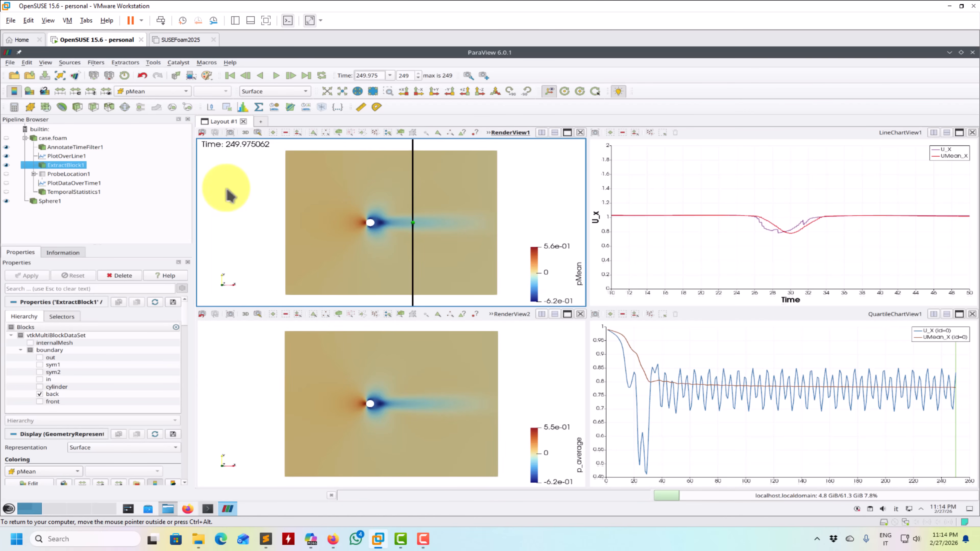